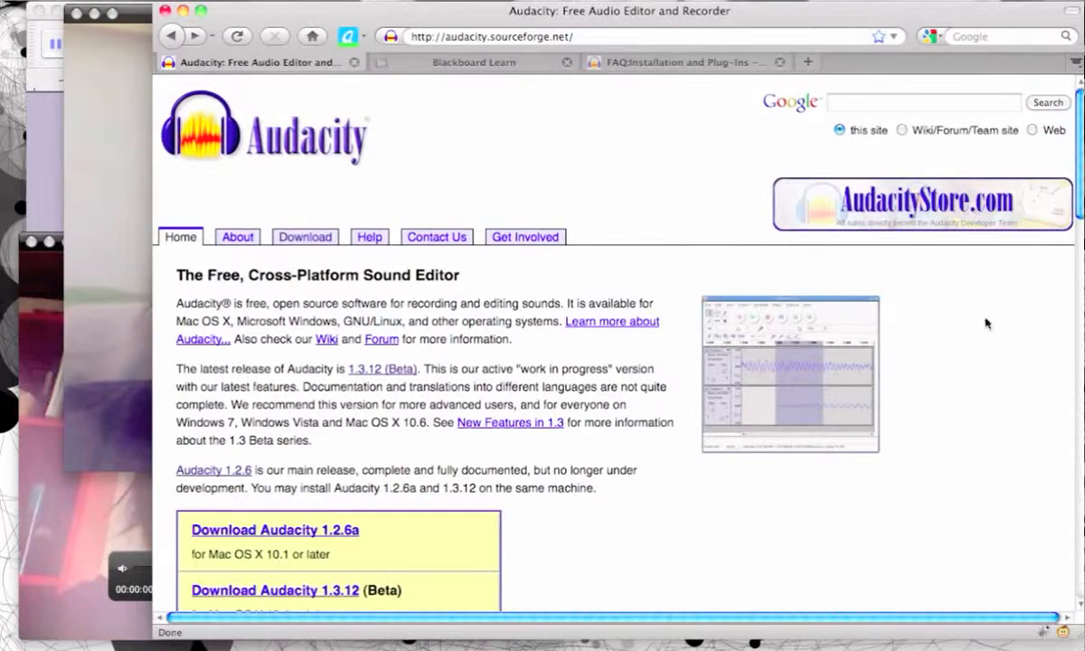
Step: Open the Audacity website's page of other downloads for all operating systems
{"action": "scroll", "coordinate": [1040, 171], "scroll_direction": "down", "scroll_amount": 3}
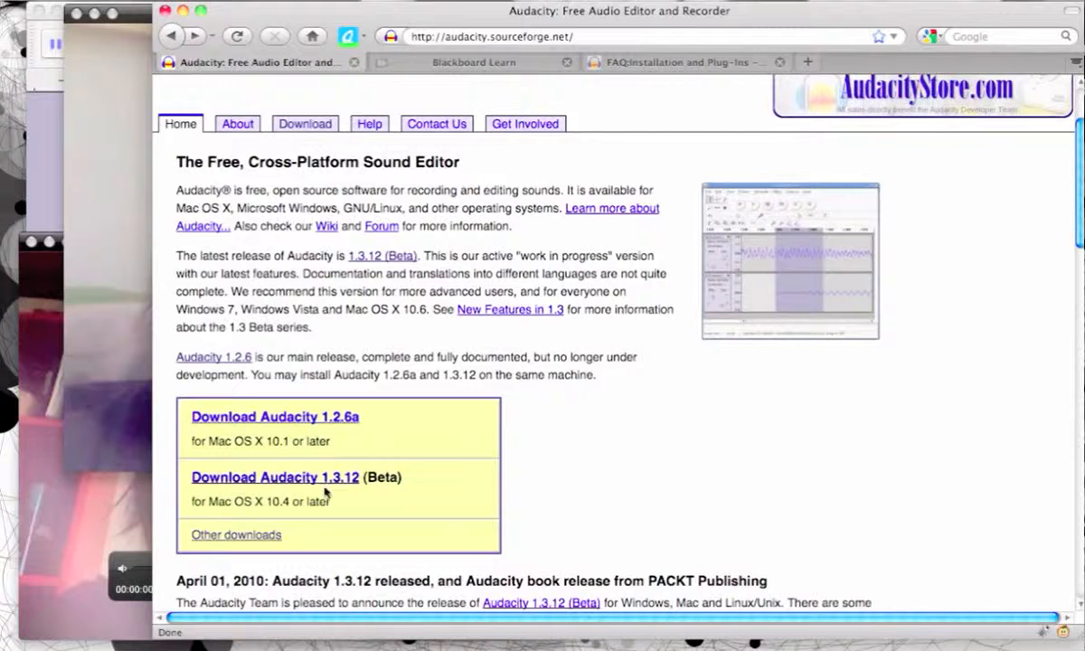
{"action": "left_click", "coordinate": [244, 538]}
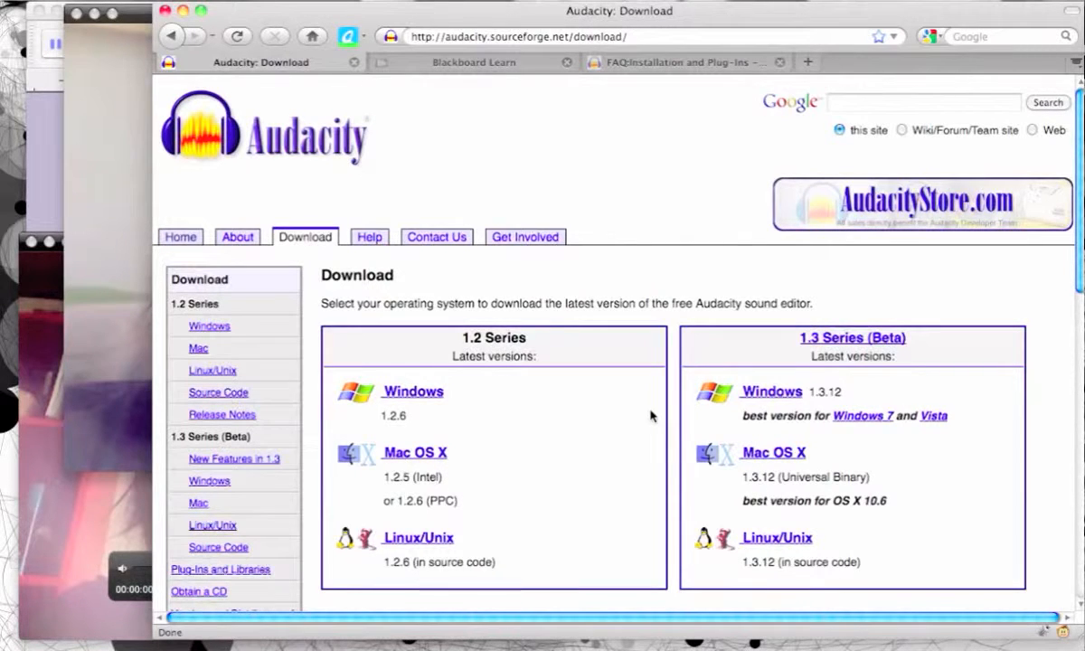
Step: Switch to Audacity and record a voice track about 13 seconds long with the internal microphone
{"action": "left_click", "coordinate": [41, 145]}
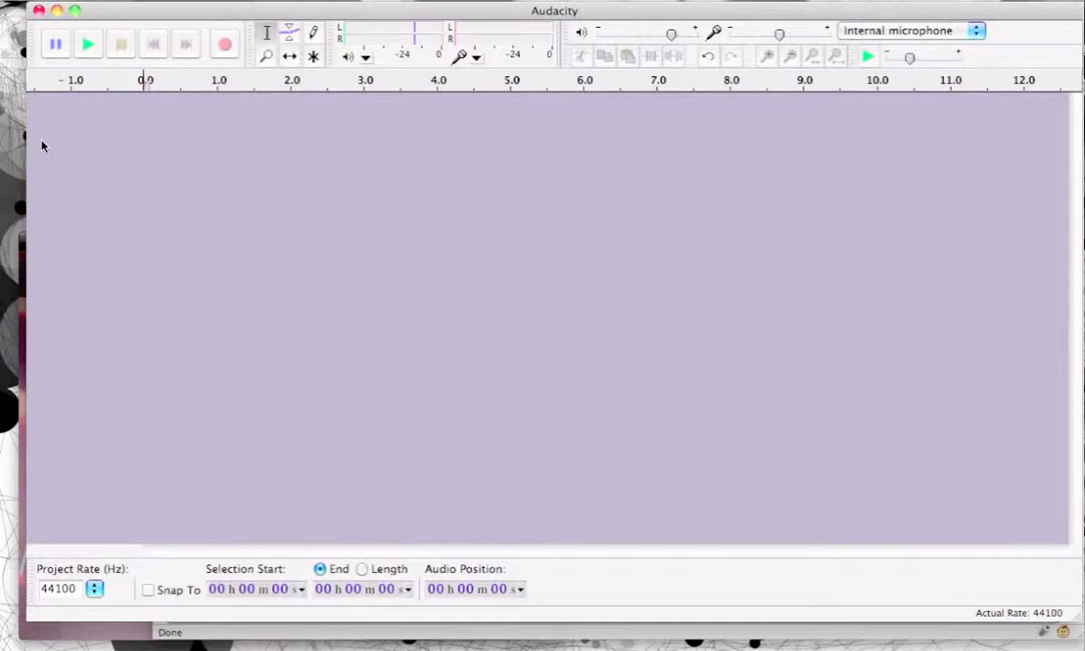
{"action": "left_click", "coordinate": [224, 44]}
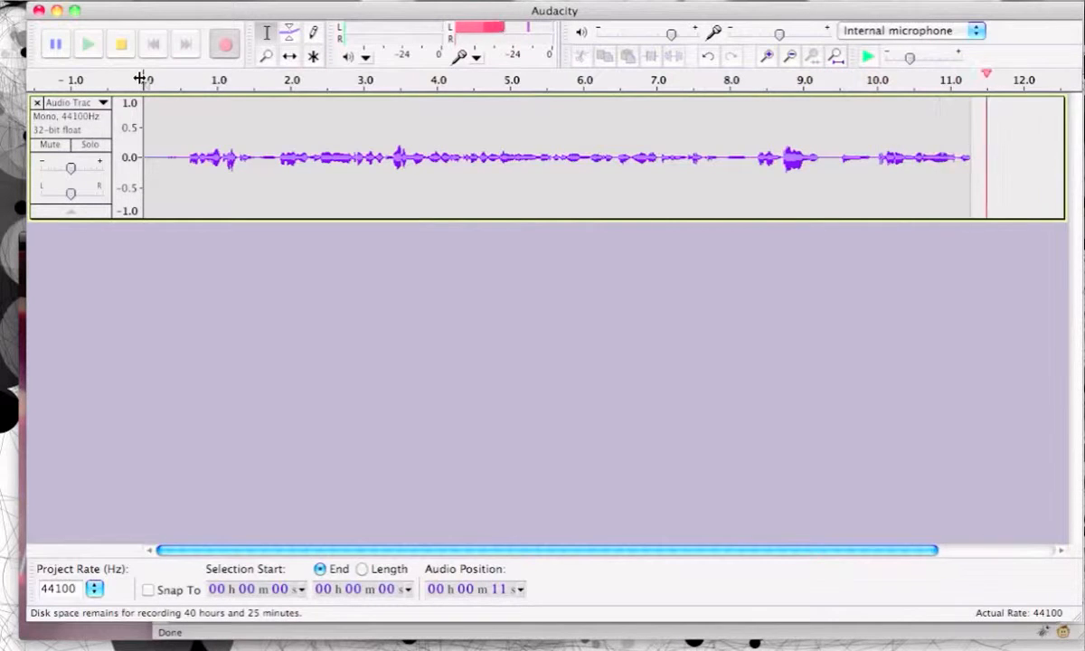
{"action": "left_click", "coordinate": [118, 47]}
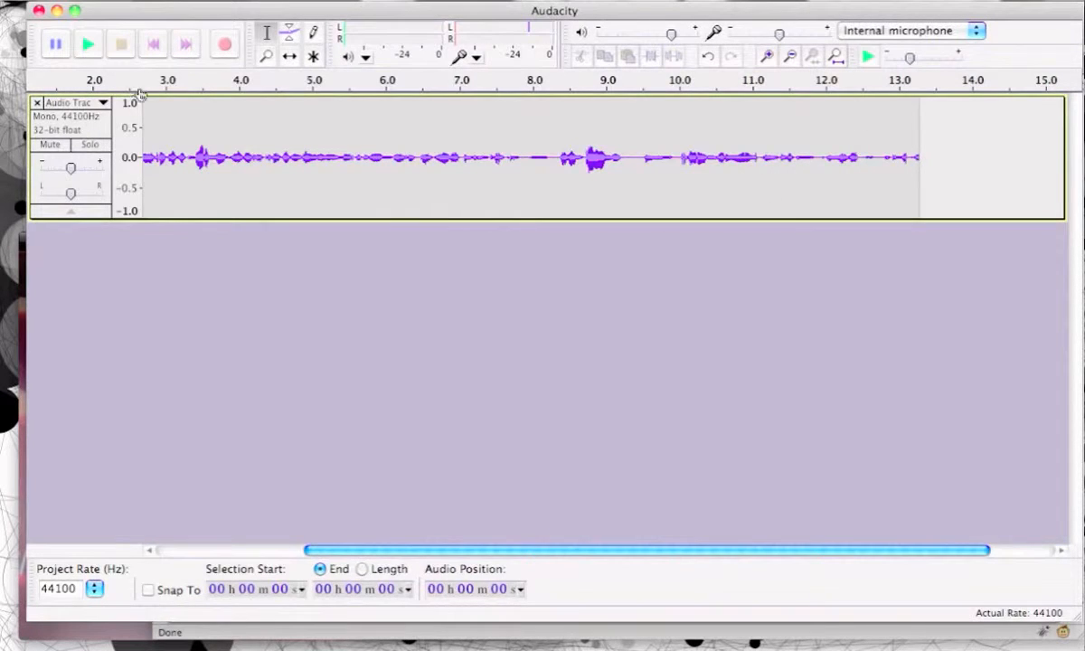
Step: Play the recording back from its start for a few seconds and stop playback
{"action": "left_click", "coordinate": [152, 43]}
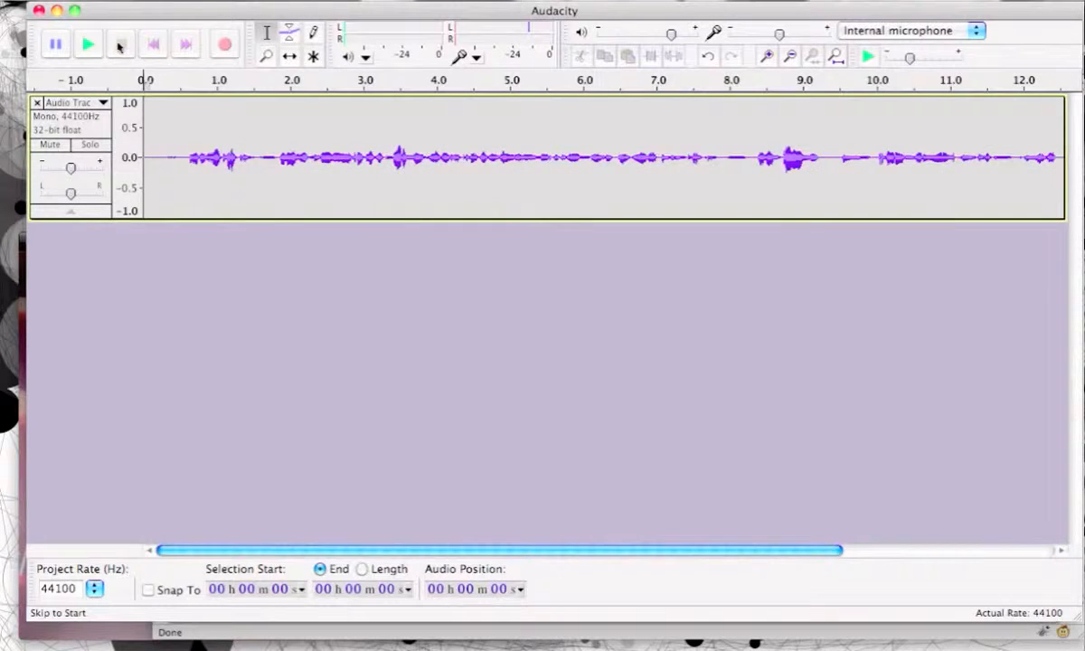
{"action": "left_click", "coordinate": [88, 45]}
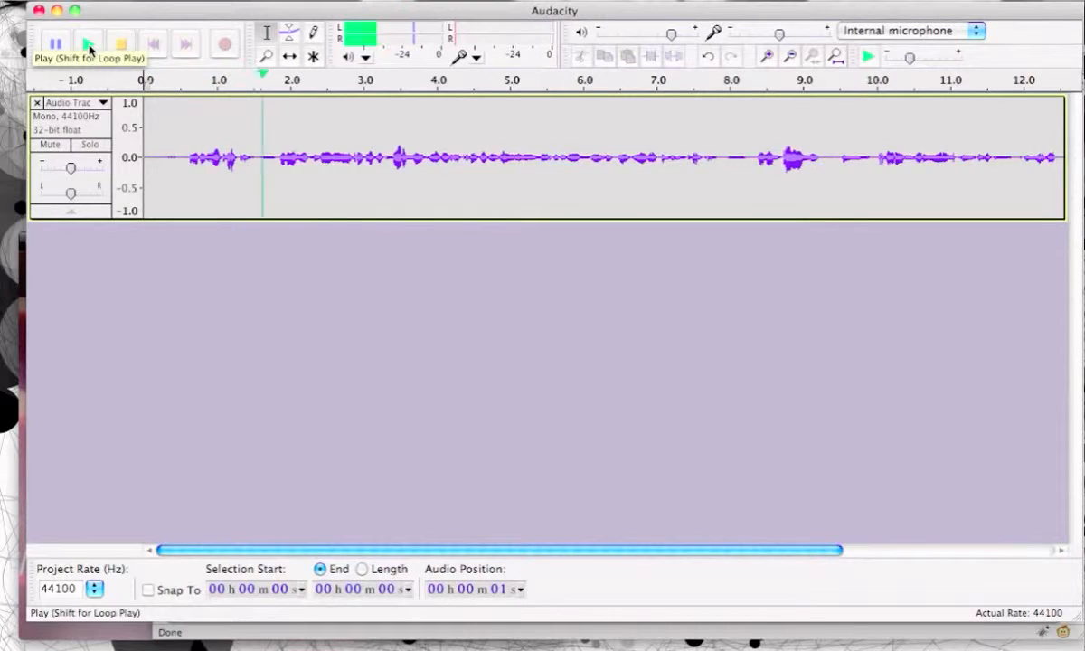
{"action": "left_click", "coordinate": [120, 45]}
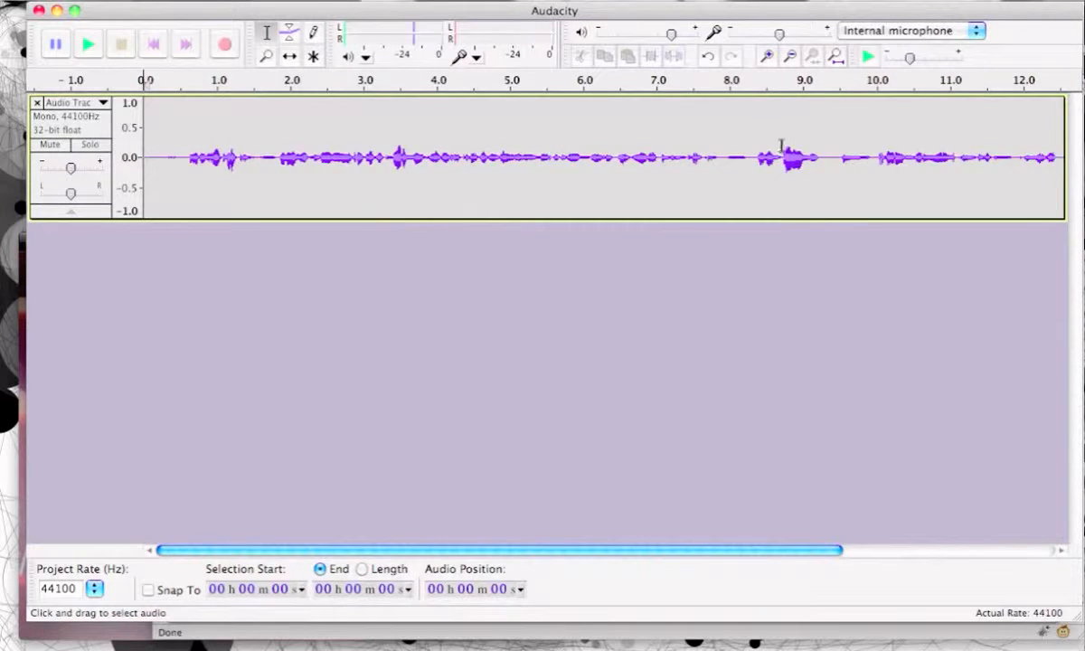
Step: Delete the loud burst between about 8.7 and 9.2 seconds and play back the cut from about 8.1 seconds
{"action": "left_click_drag", "start_coordinate": [780, 161], "coordinate": [818, 164]}
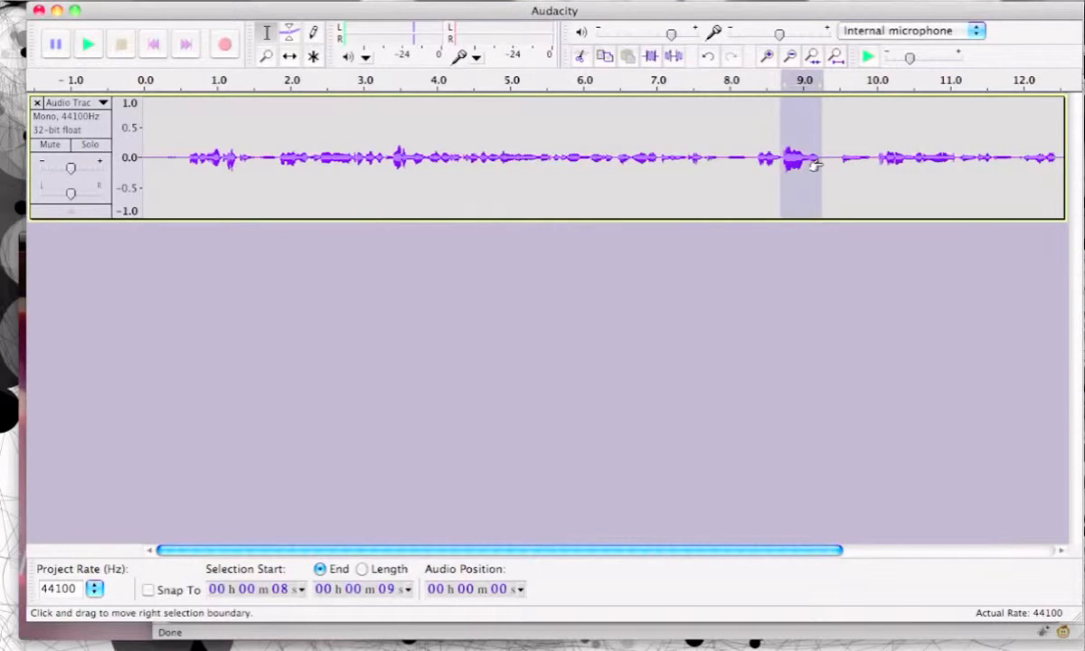
{"action": "key", "text": "Delete"}
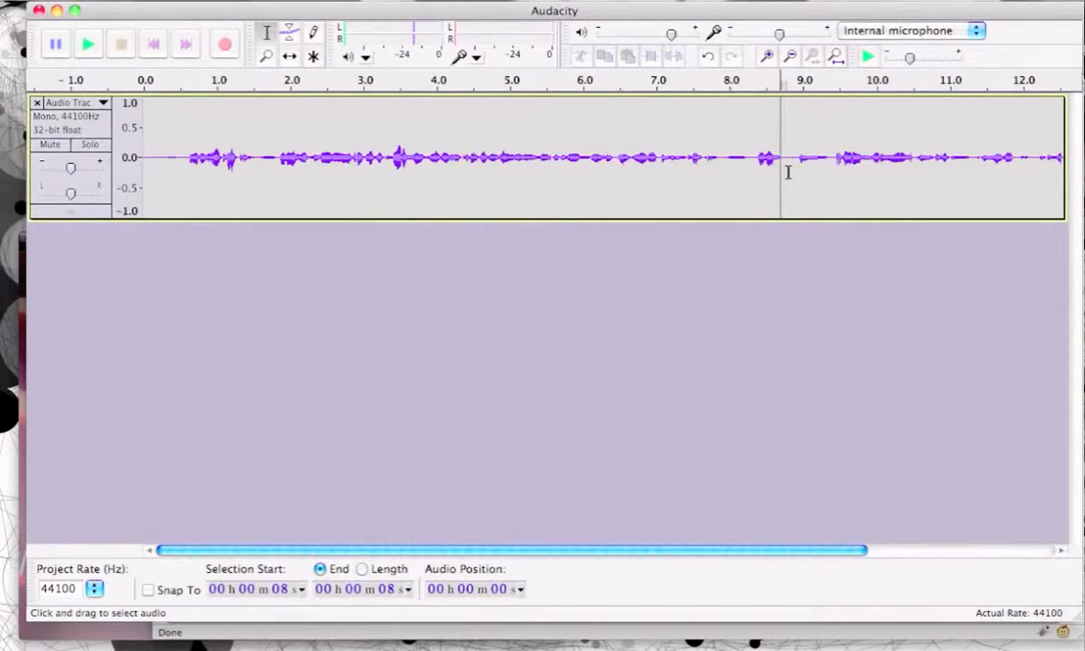
{"action": "left_click", "coordinate": [739, 160]}
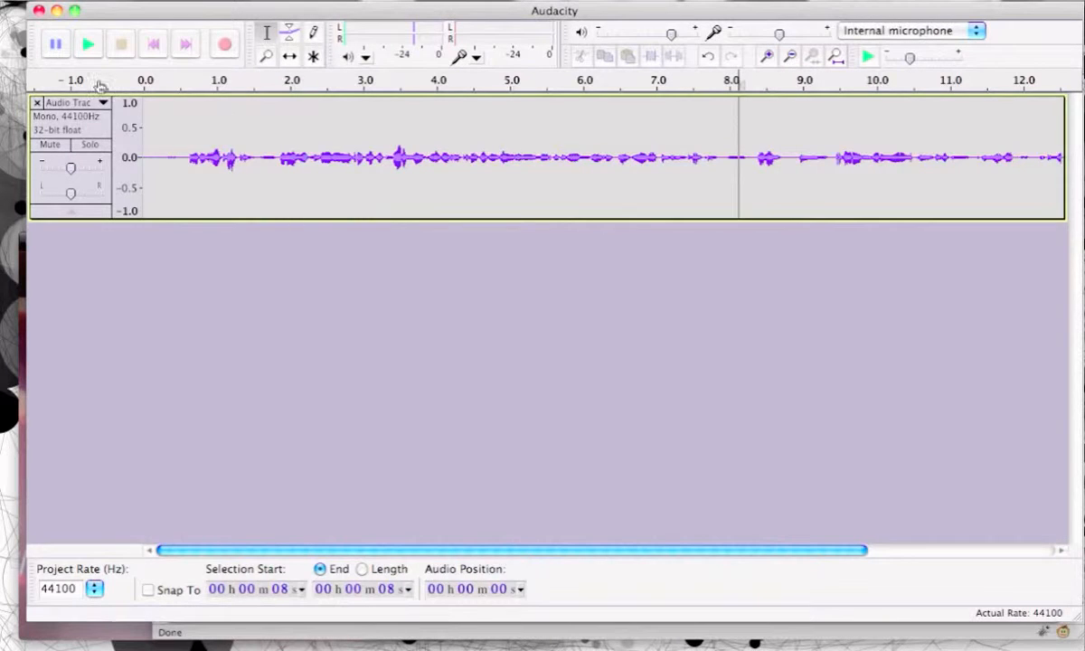
{"action": "left_click", "coordinate": [86, 42]}
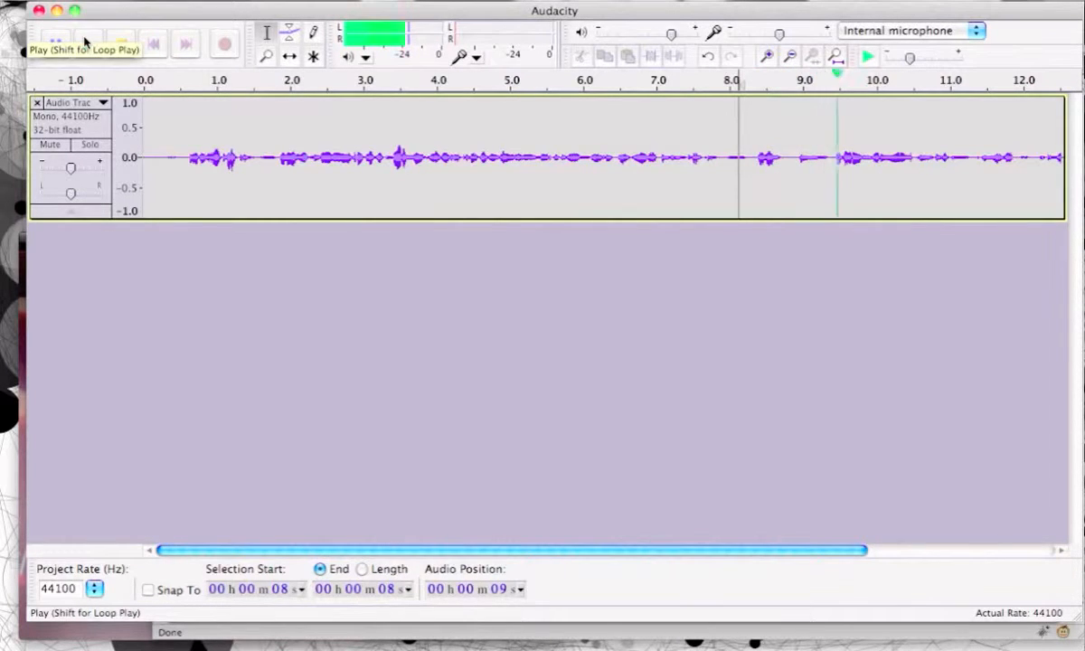
{"action": "left_click", "coordinate": [120, 43]}
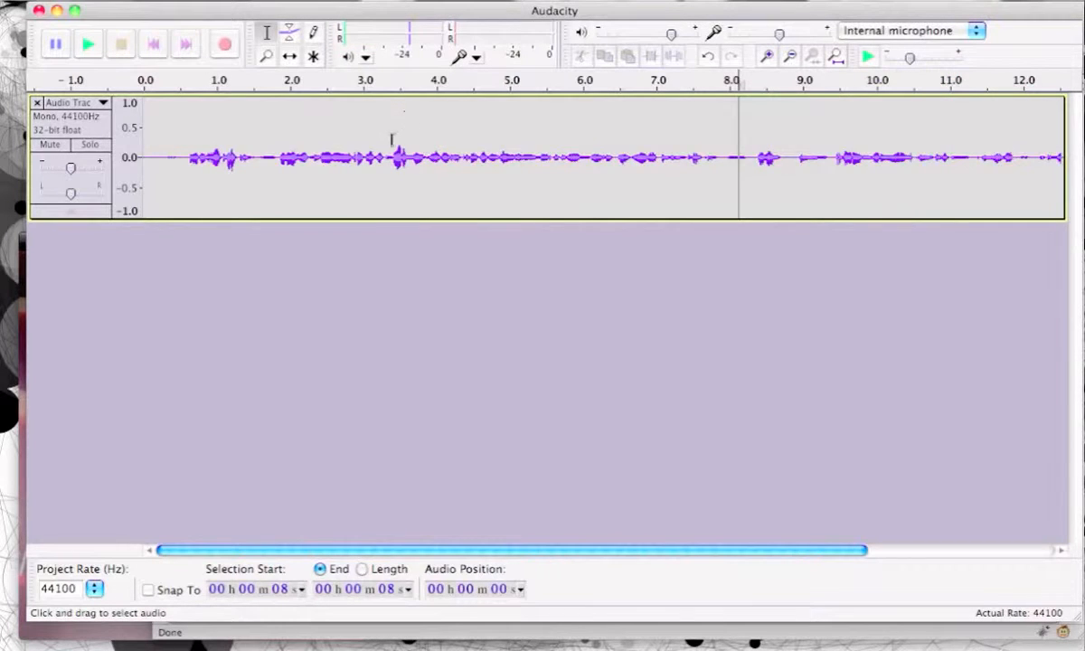
Step: Place the cursor at the end of the first track's audio and record a second track about 11 seconds long from there
{"action": "left_click", "coordinate": [484, 155]}
{"action": "left_click", "coordinate": [820, 152]}
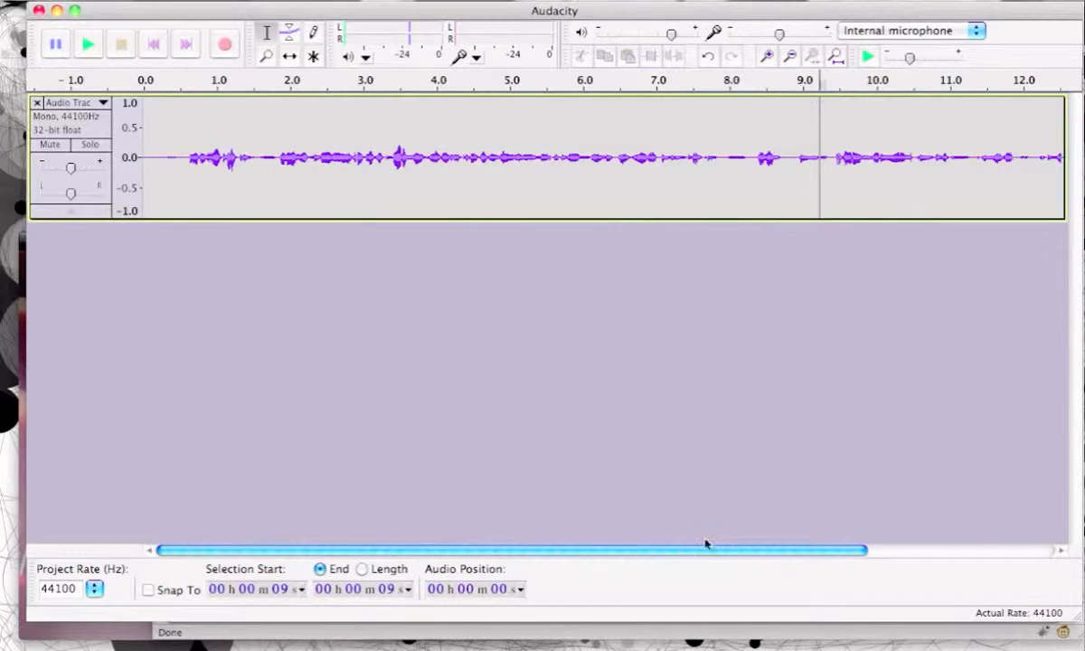
{"action": "left_click_drag", "start_coordinate": [722, 549], "coordinate": [930, 552]}
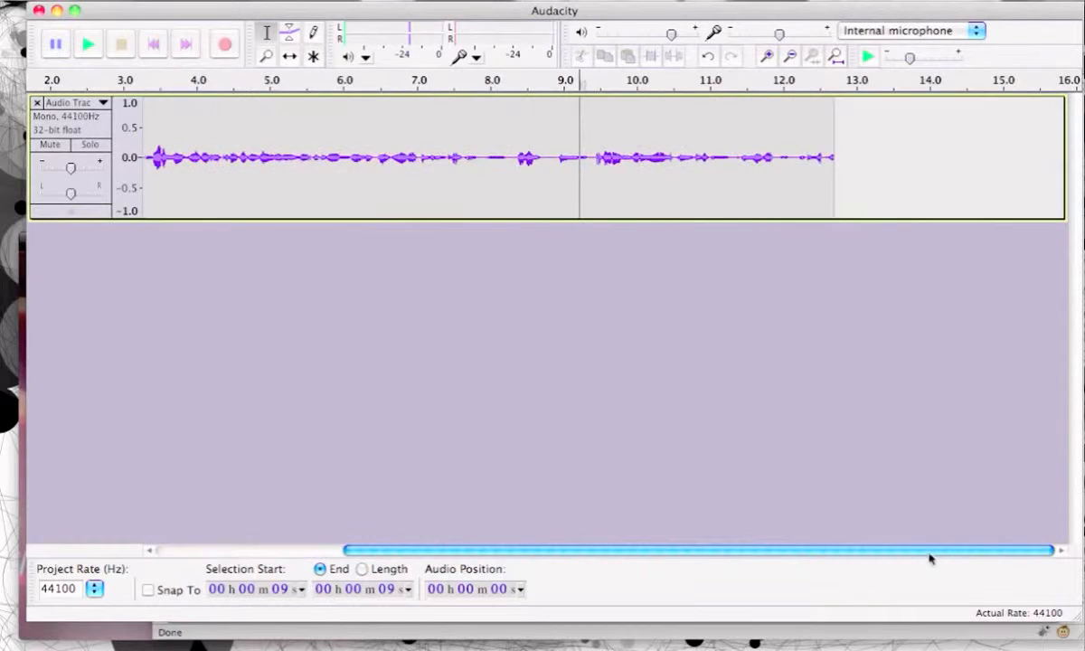
{"action": "left_click", "coordinate": [834, 143]}
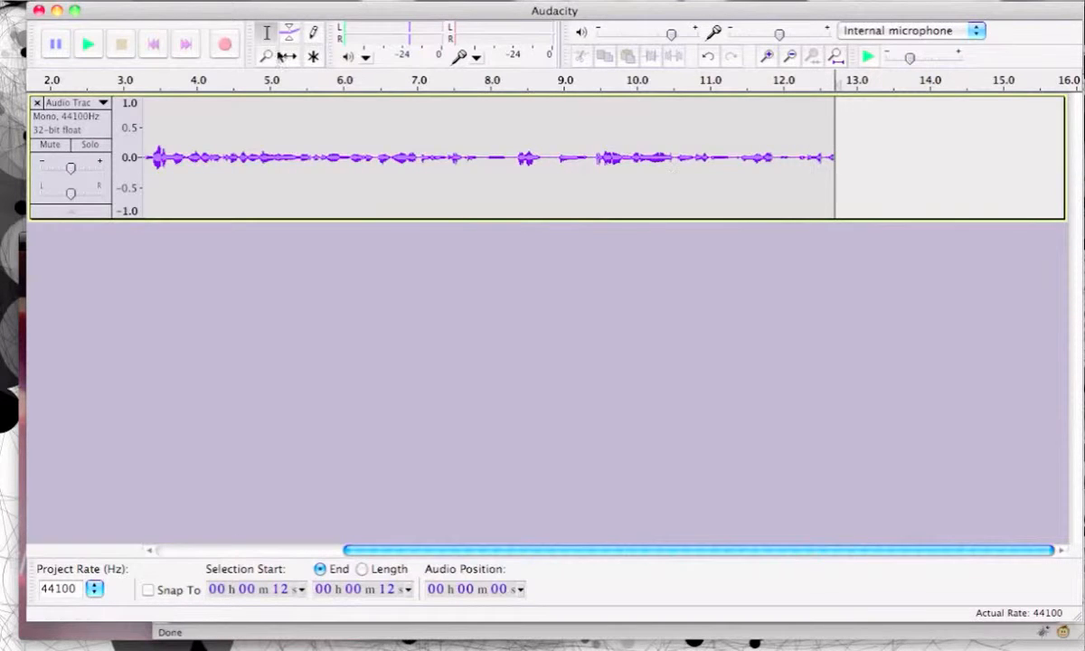
{"action": "left_click", "coordinate": [223, 45]}
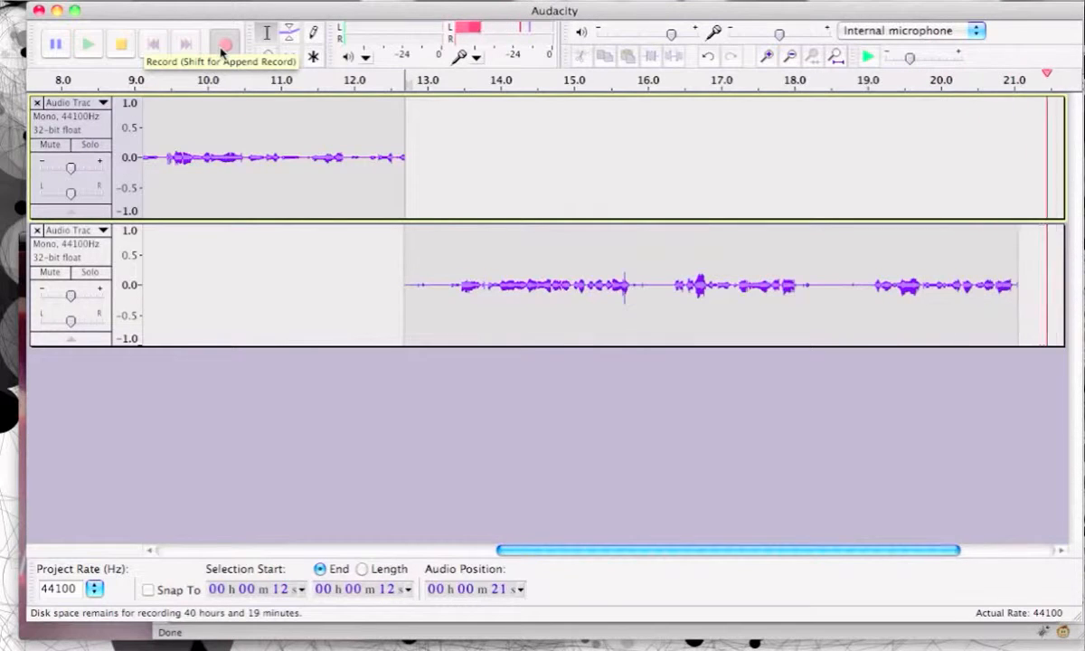
{"action": "left_click", "coordinate": [121, 44]}
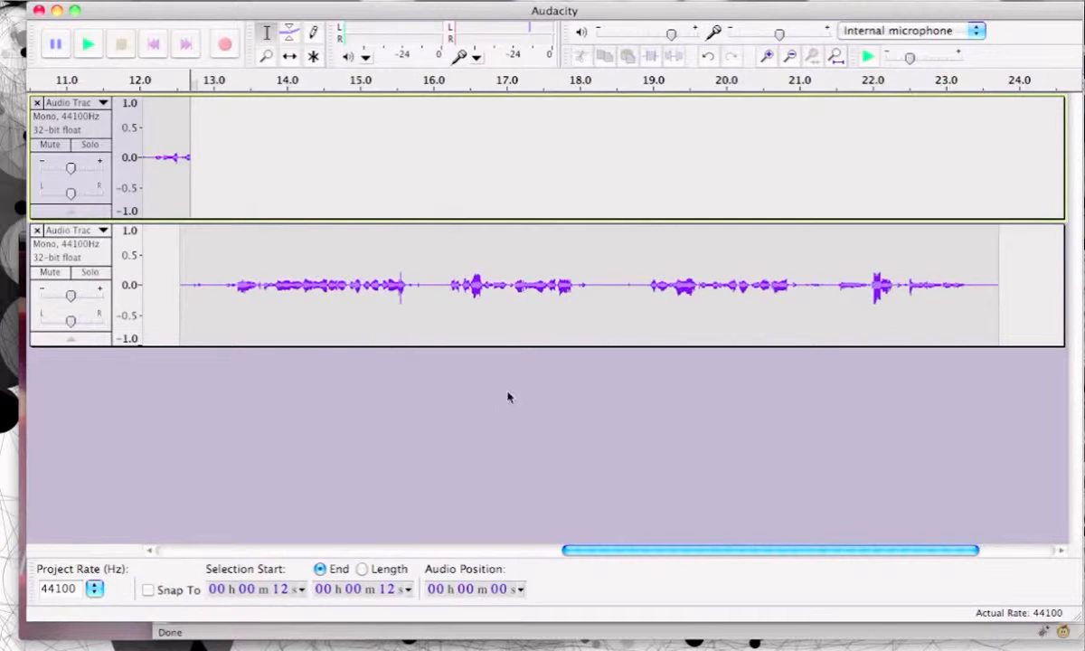
Step: Shift the second track's clip earlier with the Time Shift Tool so it starts at about 0.5 seconds, overlapping the first track
{"action": "left_click_drag", "start_coordinate": [610, 551], "coordinate": [521, 568]}
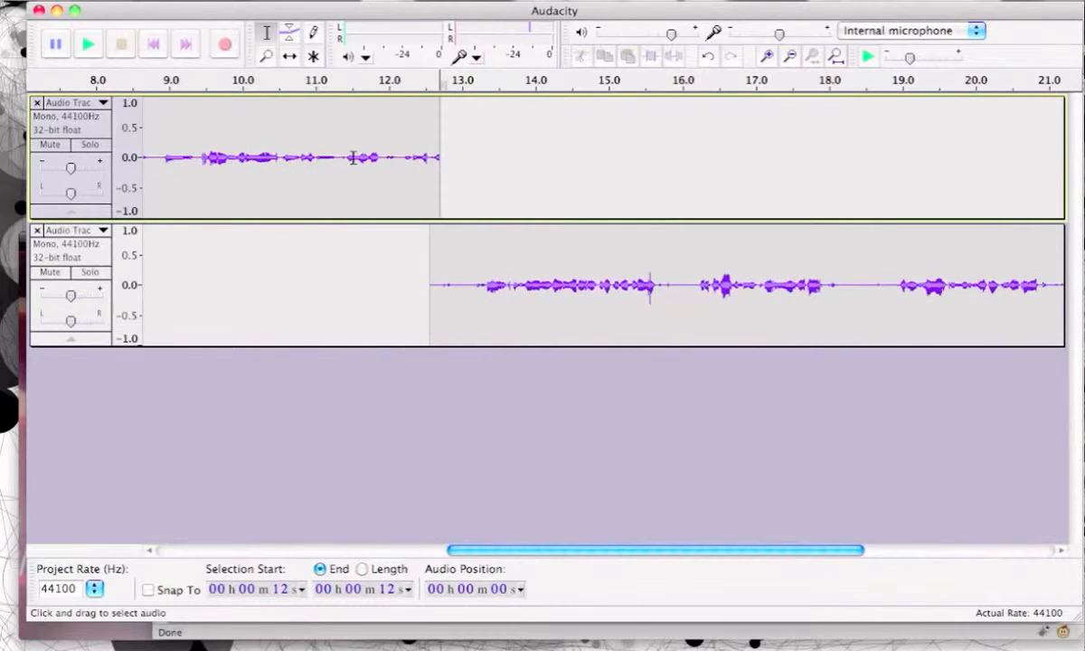
{"action": "left_click", "coordinate": [290, 58]}
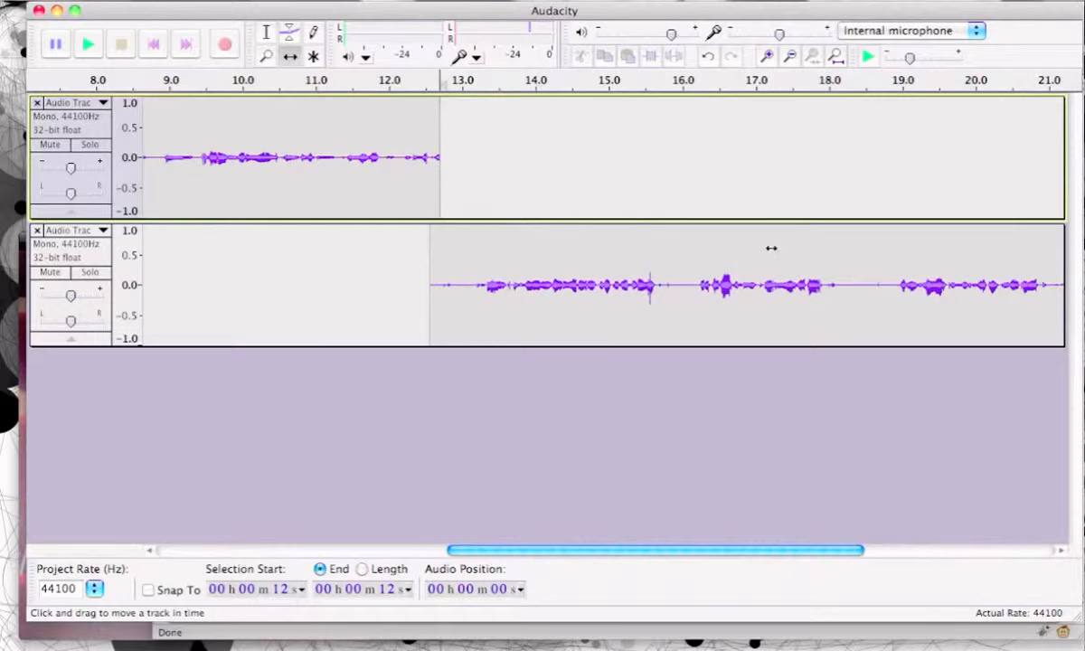
{"action": "left_click_drag", "start_coordinate": [772, 248], "coordinate": [484, 249]}
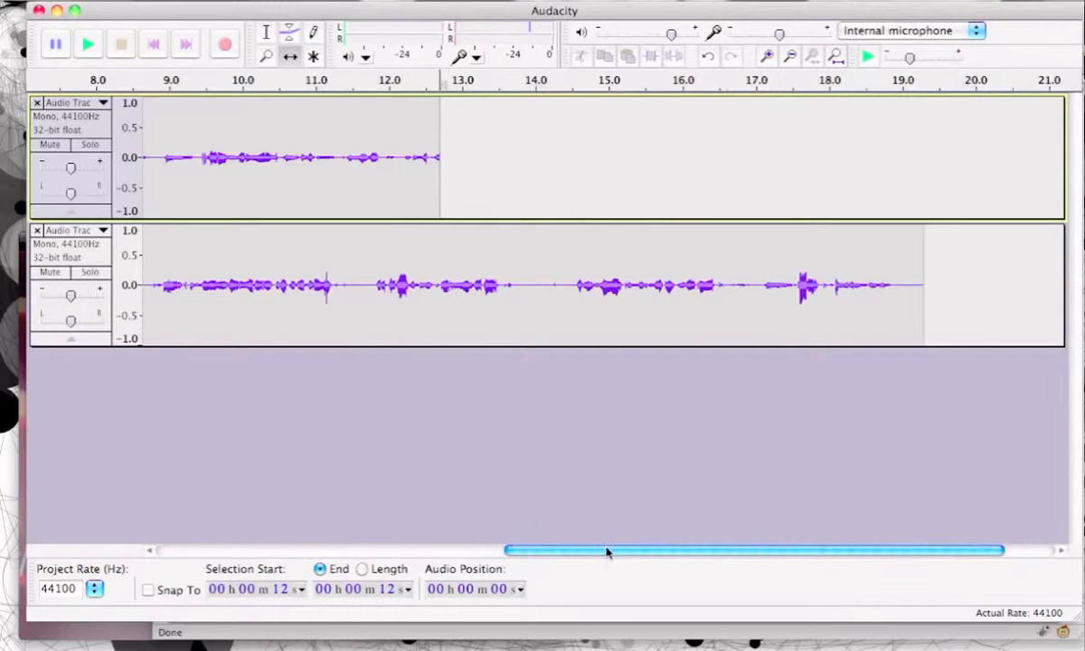
{"action": "left_click_drag", "start_coordinate": [610, 552], "coordinate": [263, 552]}
{"action": "left_click_drag", "start_coordinate": [996, 243], "coordinate": [439, 339]}
Step: Play both overlapping tracks together from the start for a few seconds and stop playback
{"action": "left_click", "coordinate": [154, 46]}
{"action": "left_click", "coordinate": [92, 49]}
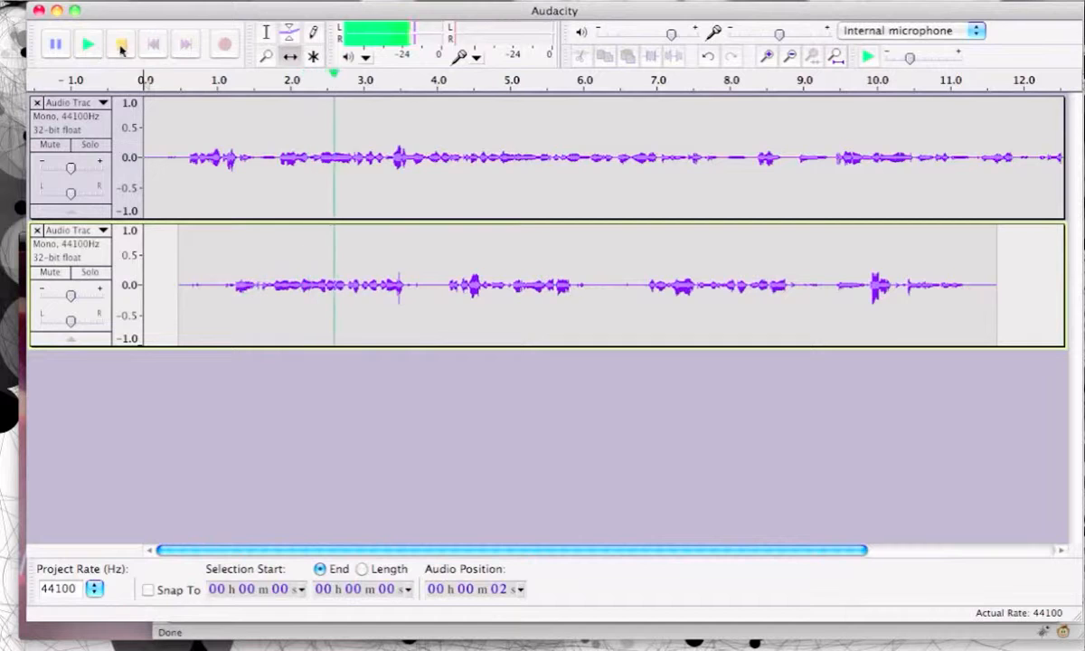
{"action": "left_click", "coordinate": [120, 45]}
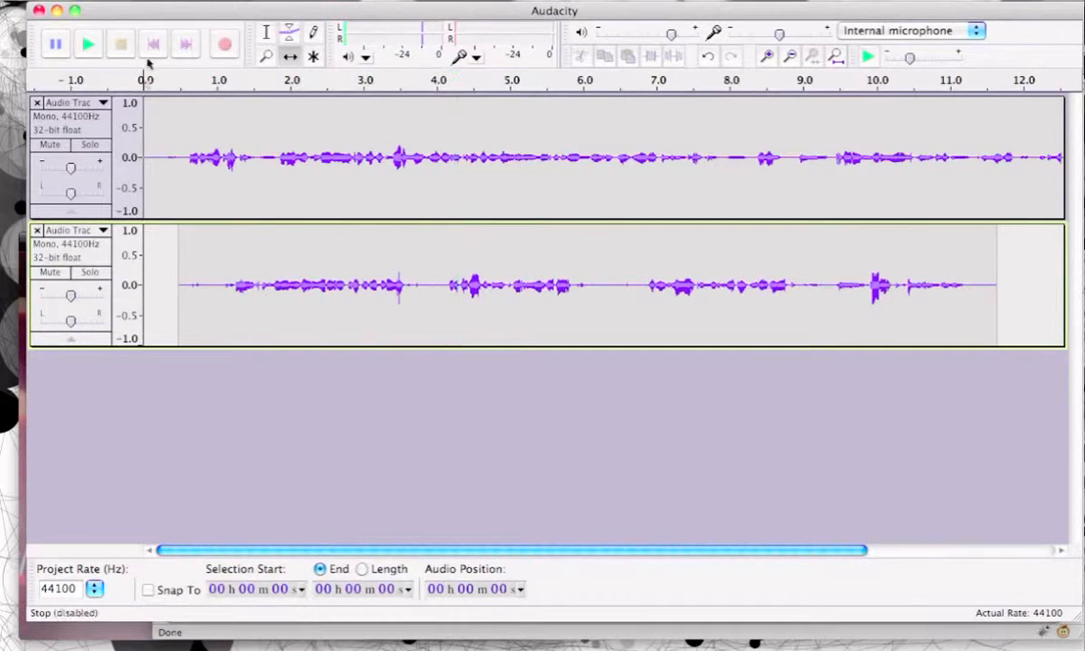
Step: Shift the second track's clip so it starts at about 12.7 seconds, where the first track's audio ends
{"action": "scroll", "coordinate": [540, 543], "scroll_direction": "right", "scroll_amount": 1}
{"action": "scroll", "coordinate": [540, 543], "scroll_direction": "right", "scroll_amount": 5}
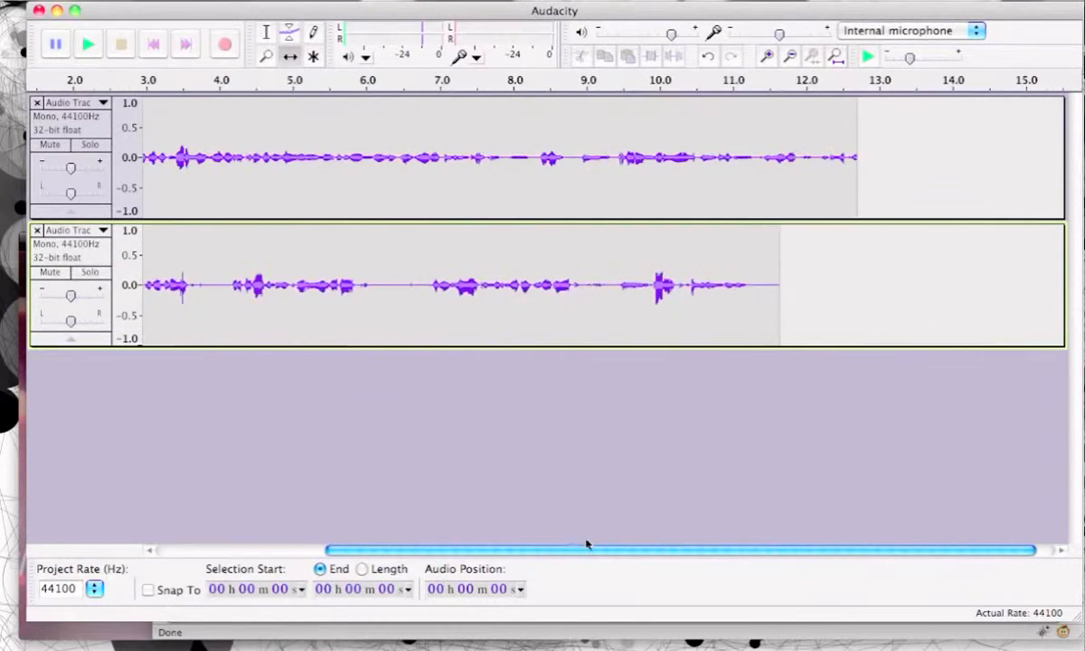
{"action": "left_click_drag", "start_coordinate": [329, 269], "coordinate": [542, 271]}
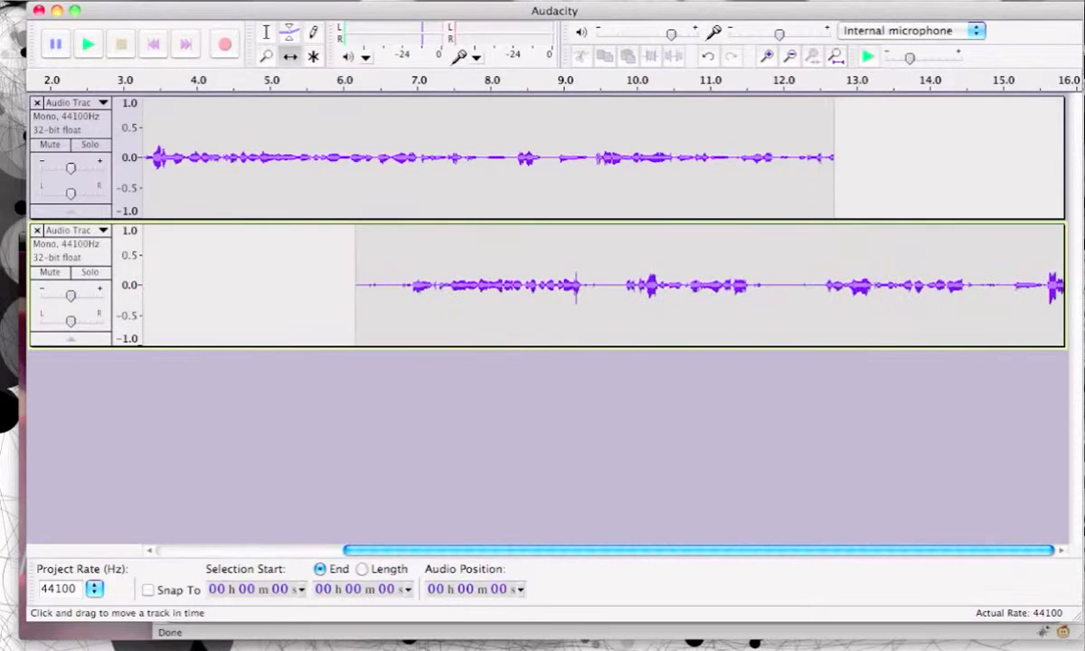
{"action": "left_click_drag", "start_coordinate": [504, 553], "coordinate": [661, 525]}
{"action": "left_click_drag", "start_coordinate": [298, 263], "coordinate": [762, 266]}
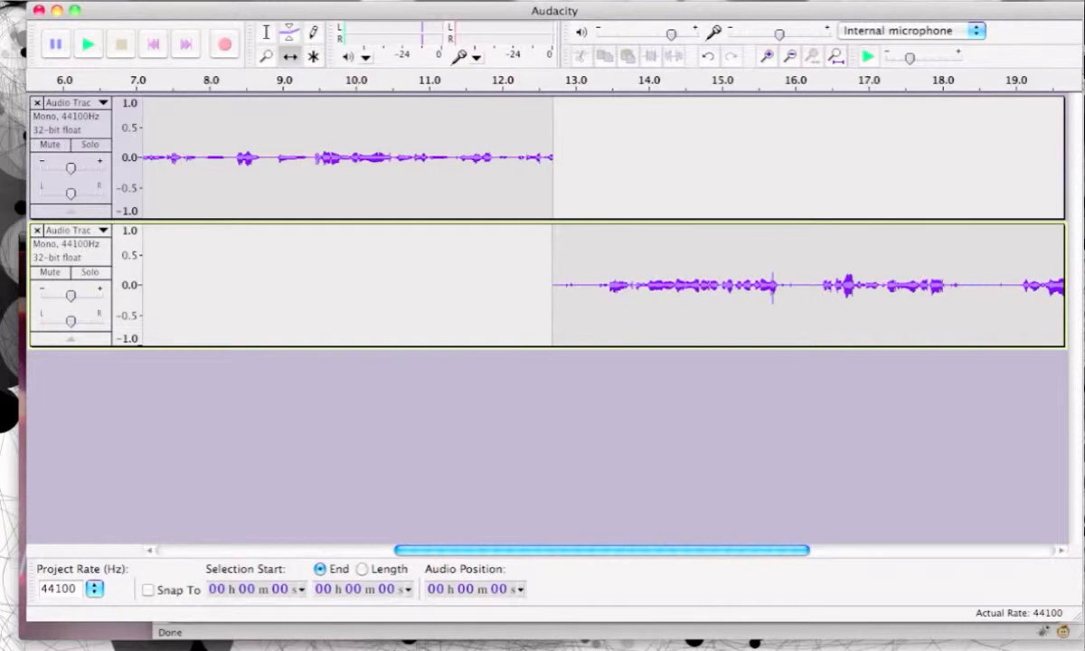
Step: Set up an audio export to the Desktop named MY FILE in the MP3 Files format
{"action": "left_click", "coordinate": [117, 0]}
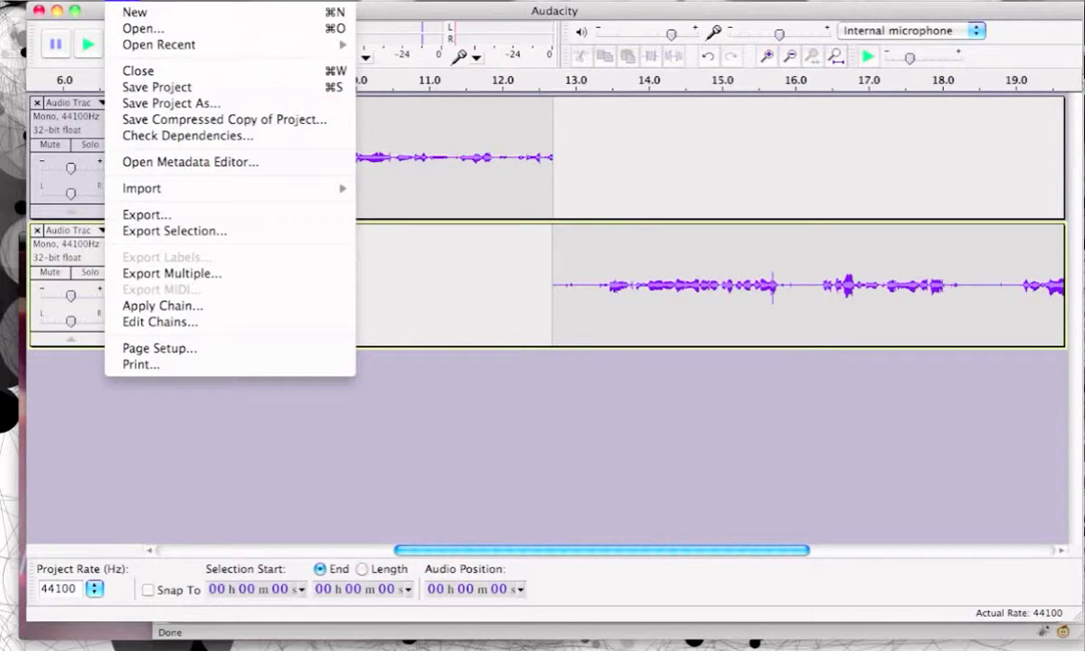
{"action": "left_click", "coordinate": [134, 215]}
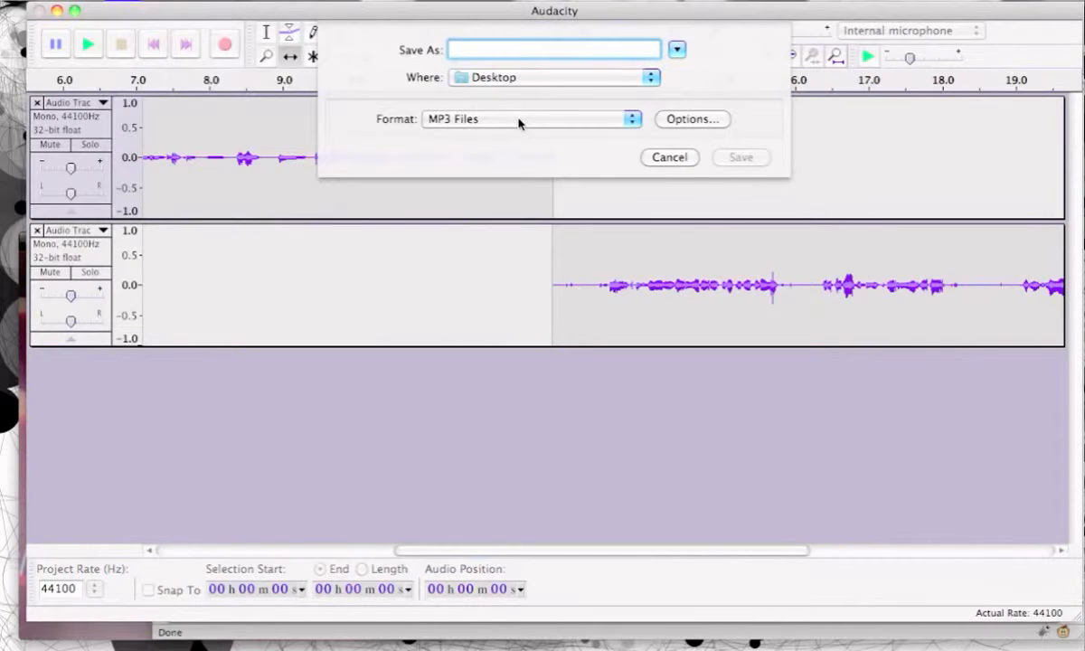
{"action": "type", "text": "MY FILE"}
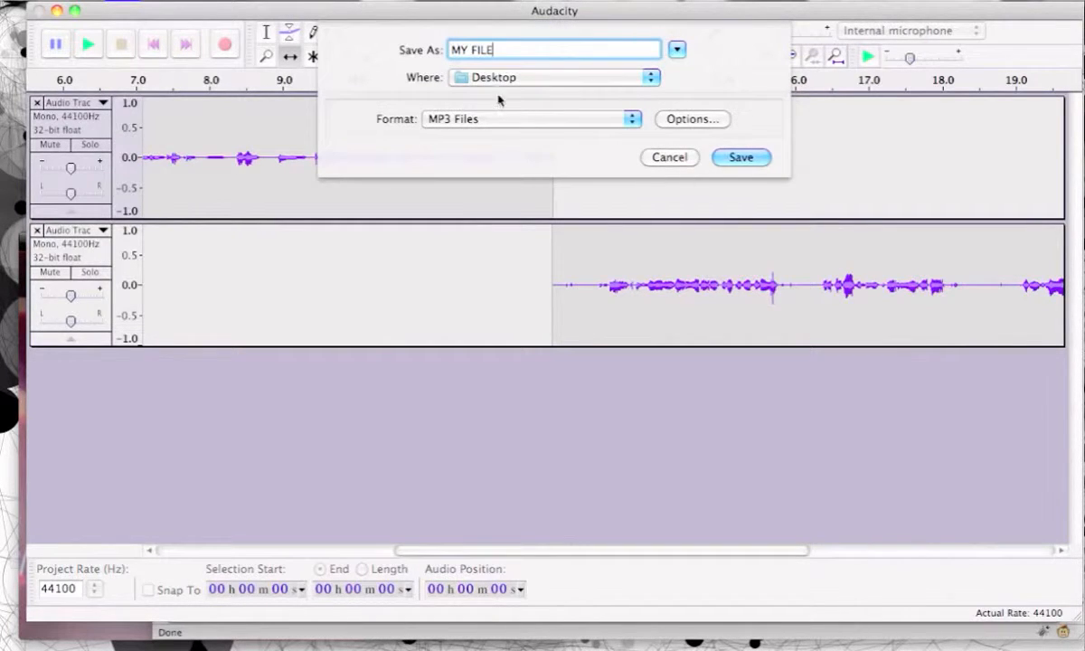
{"action": "left_click", "coordinate": [494, 122]}
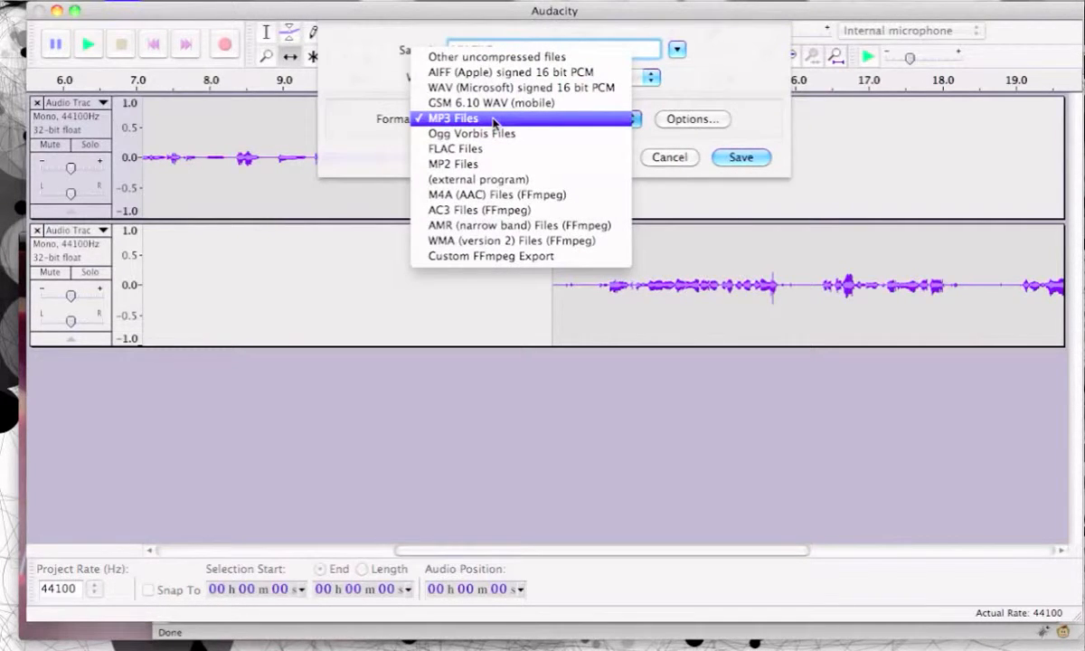
{"action": "left_click", "coordinate": [494, 120]}
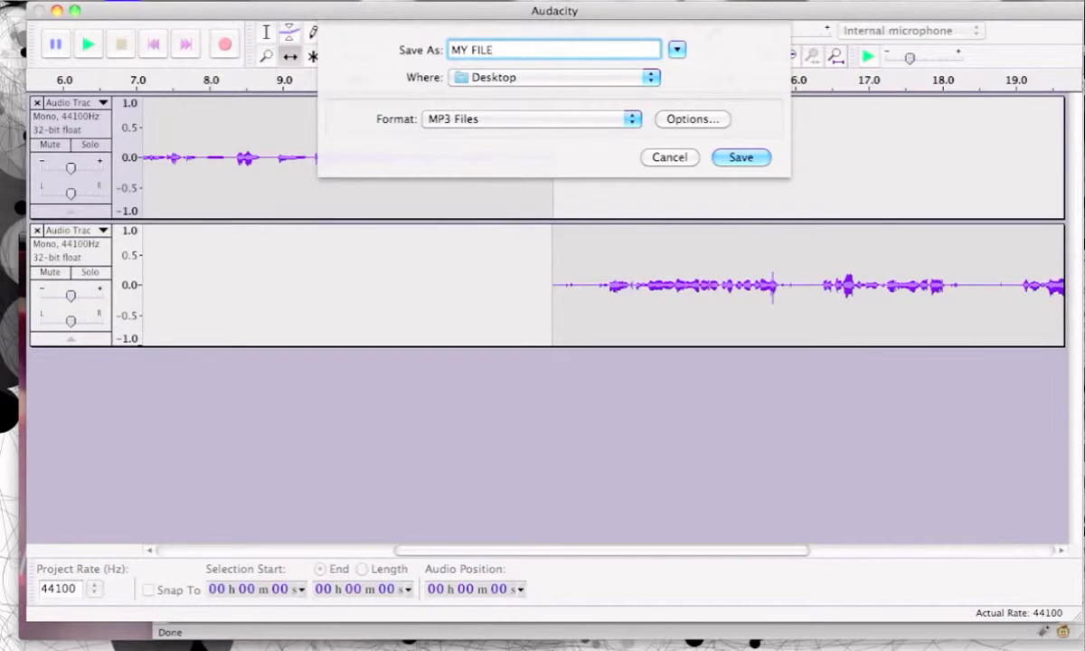
Step: Switch to Firefox, open the LAME download page from the Audacity installation FAQ, and examine the encoder downloads for Windows and Mac
{"action": "mouse_move", "coordinate": [446, 643]}
{"action": "left_click", "coordinate": [301, 644]}
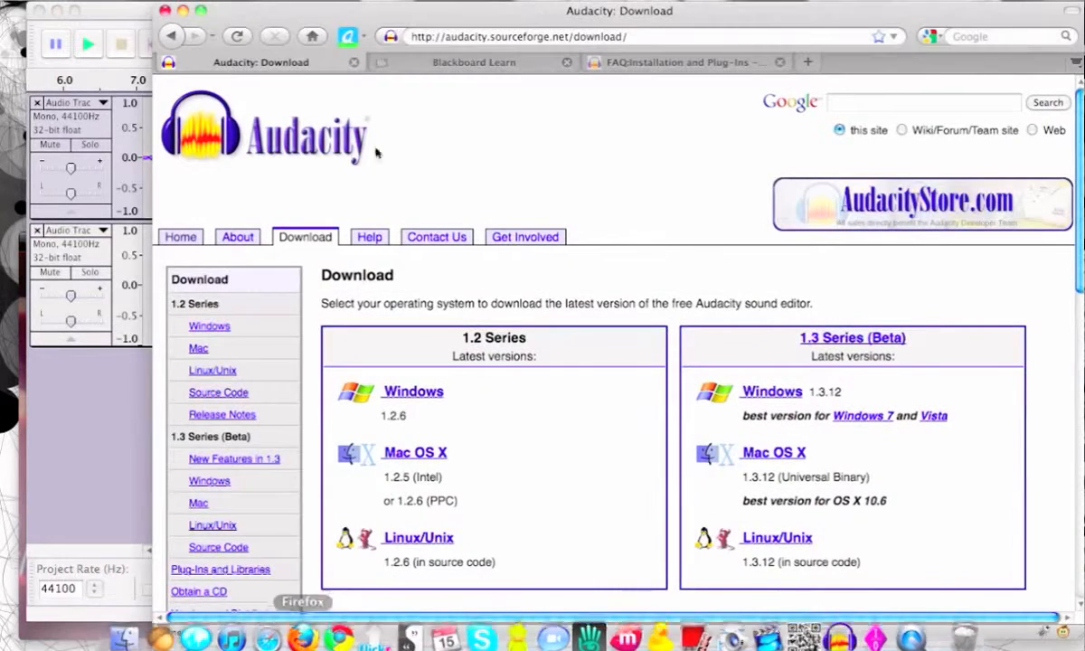
{"action": "left_click", "coordinate": [633, 63]}
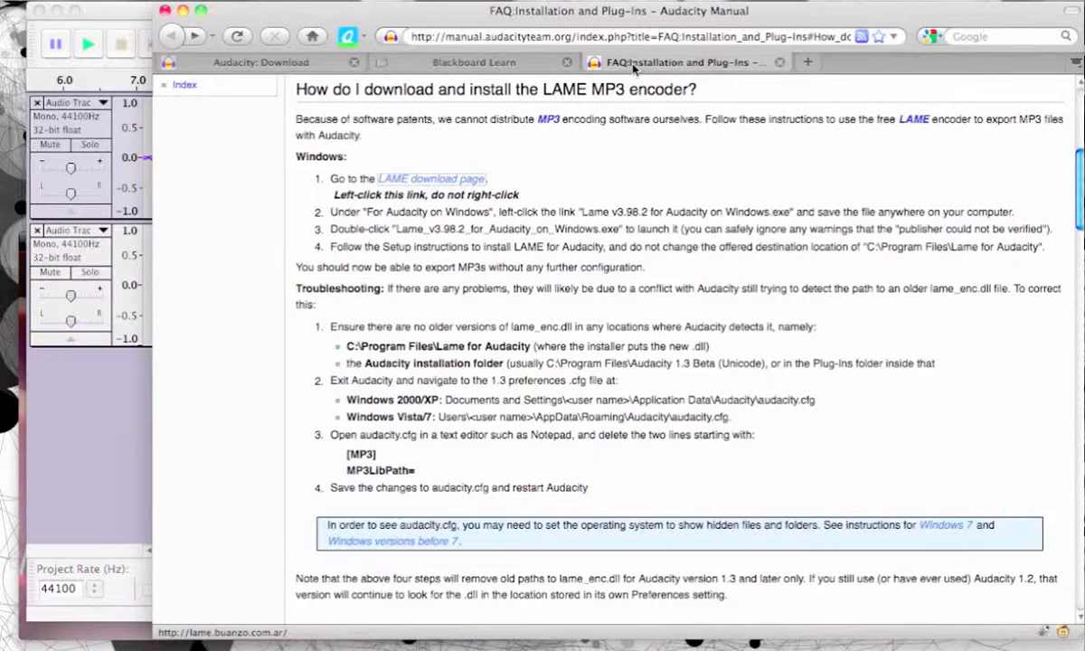
{"action": "left_click", "coordinate": [438, 187]}
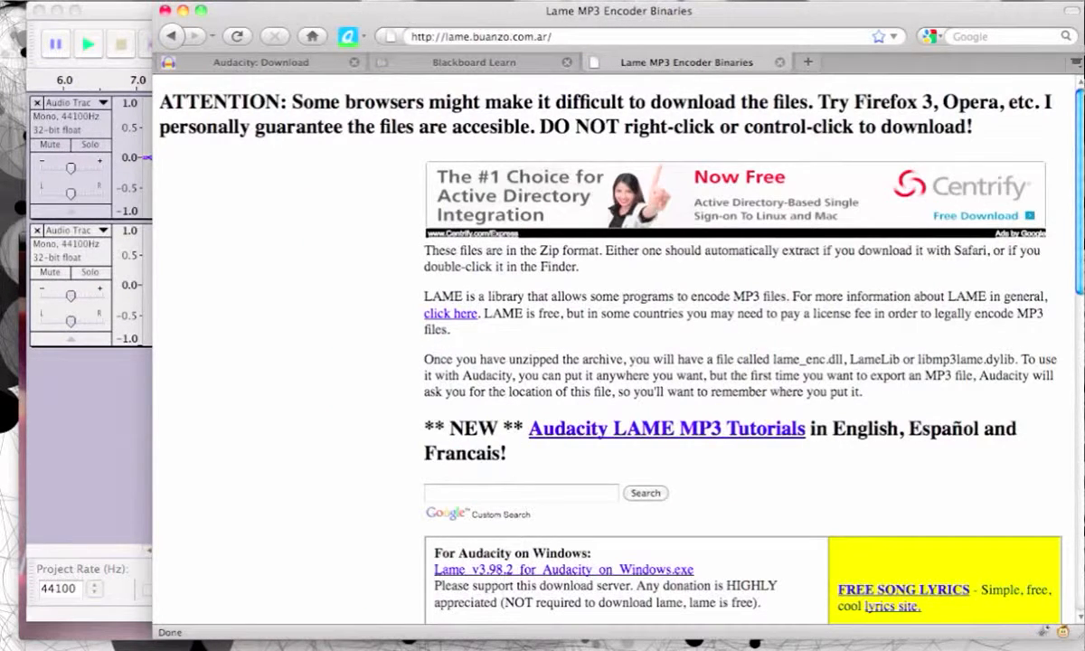
{"action": "left_click_drag", "start_coordinate": [1082, 197], "coordinate": [1078, 342]}
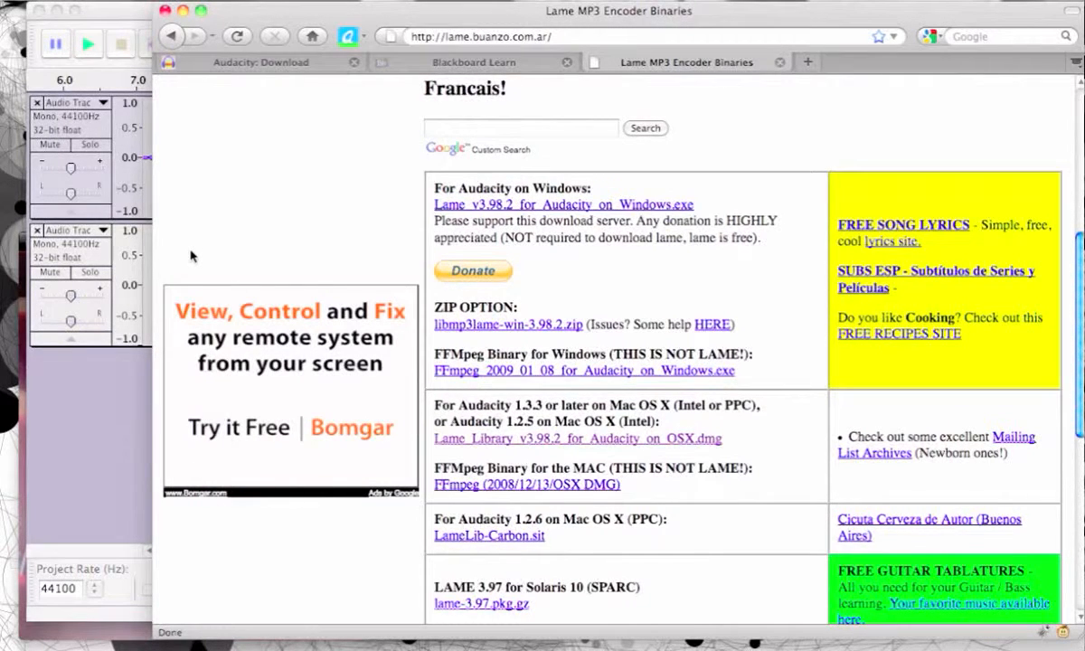
Step: Switch back to Audacity and save the MY FILE MP3 export to the Desktop, accepting the existing metadata and the mono mixdown
{"action": "left_click", "coordinate": [114, 357]}
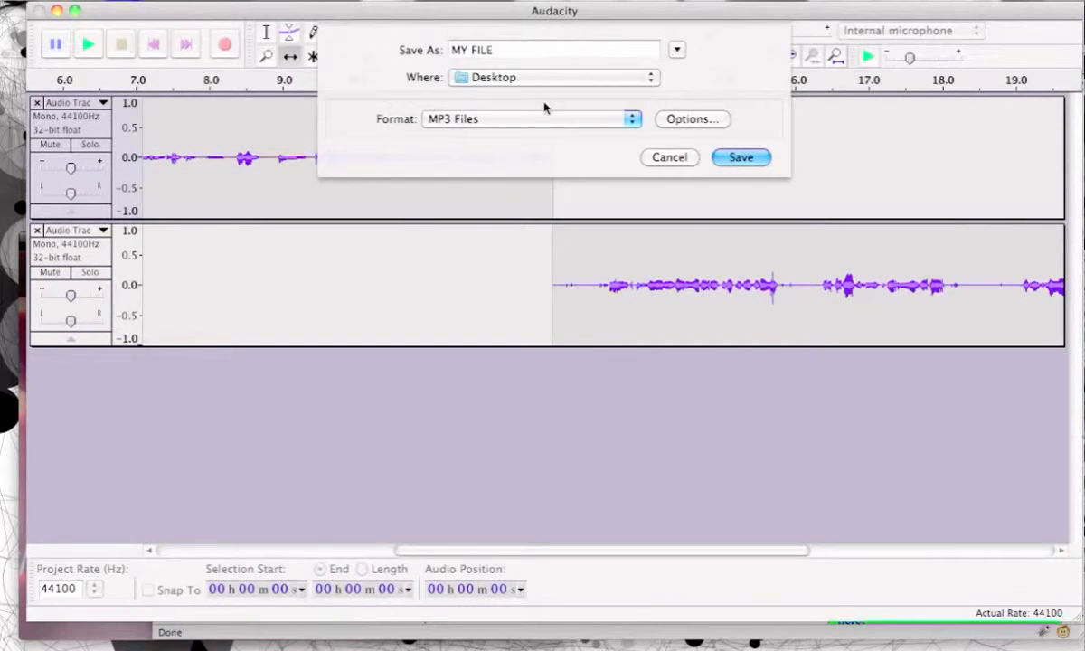
{"action": "left_click", "coordinate": [729, 157]}
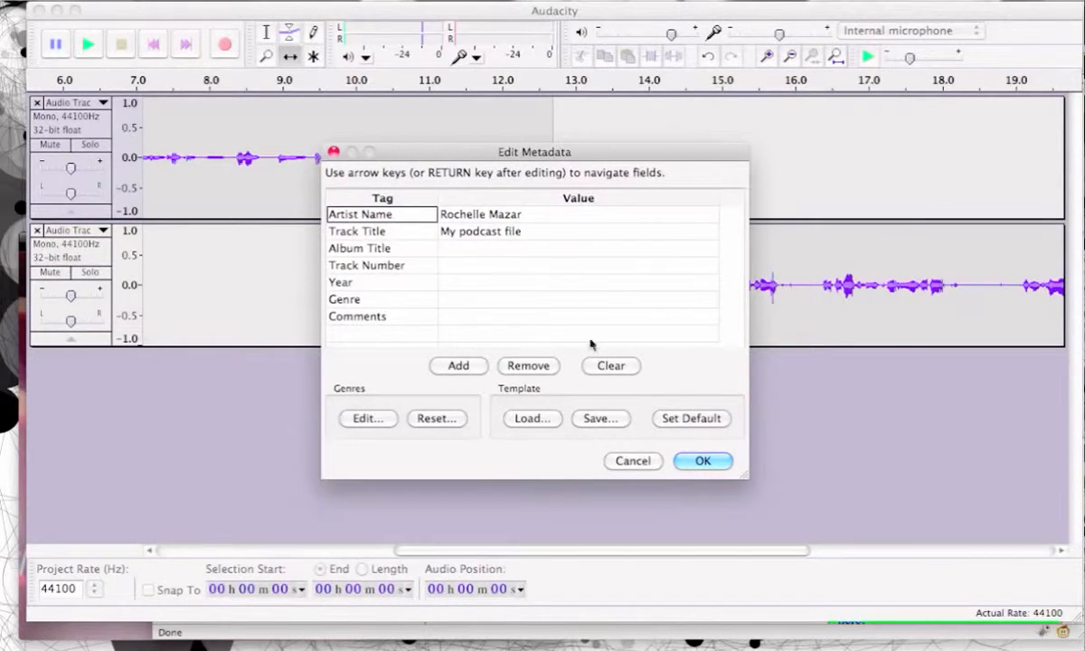
{"action": "left_click", "coordinate": [702, 461]}
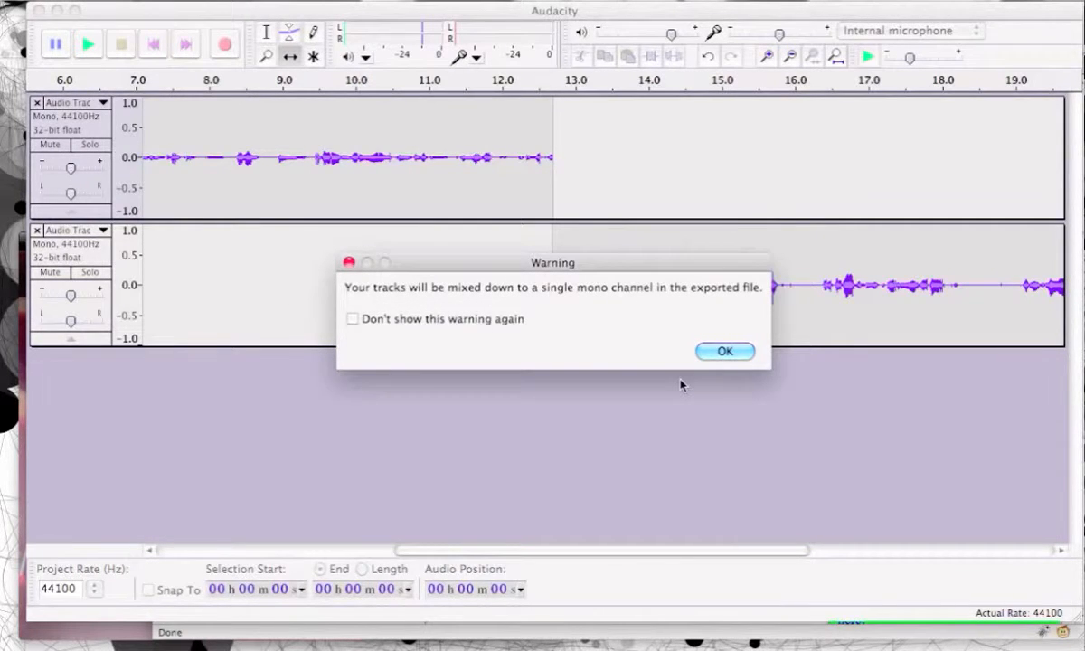
{"action": "left_click", "coordinate": [726, 354]}
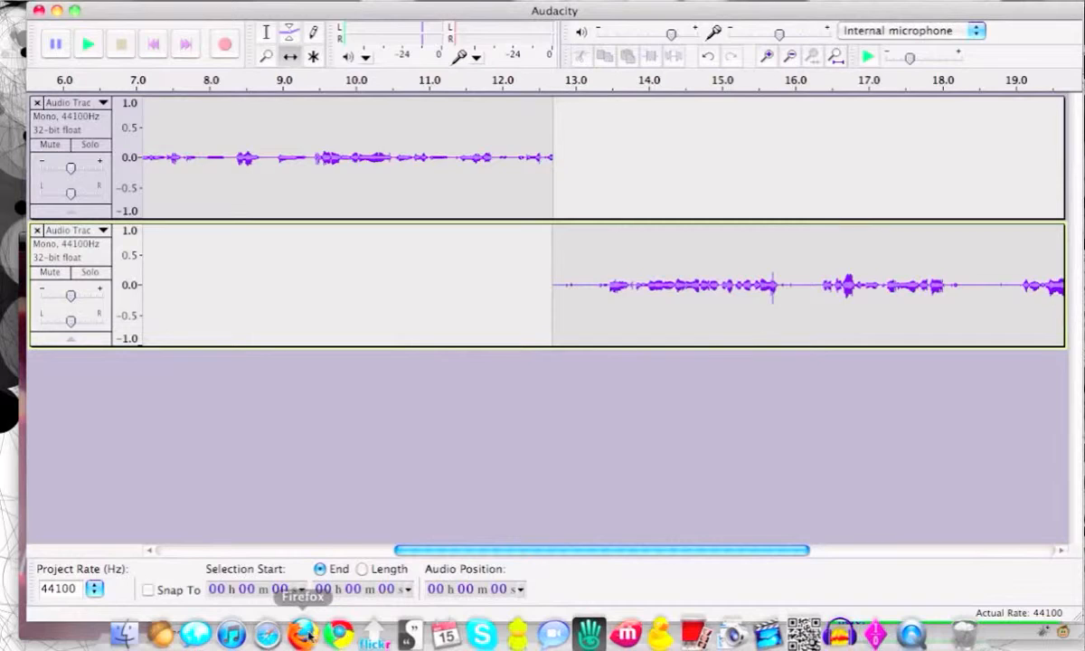
Step: Switch to Firefox and open the Podcasts blog from the Podcast Blog area of the Democracy course in Blackboard Learn
{"action": "left_click", "coordinate": [304, 634]}
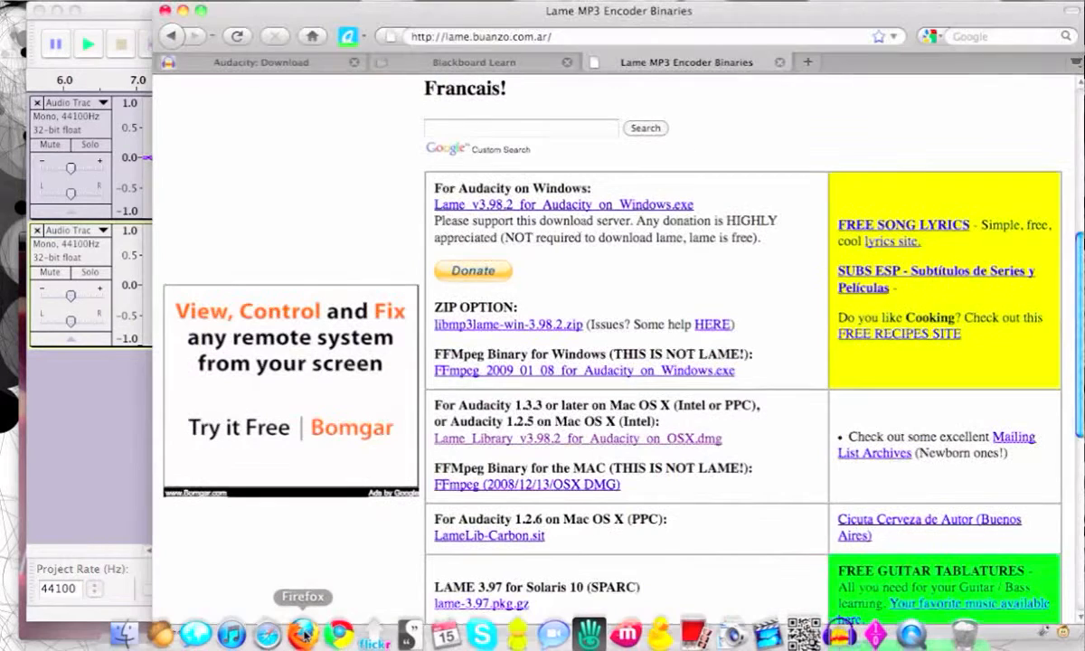
{"action": "left_click", "coordinate": [501, 63]}
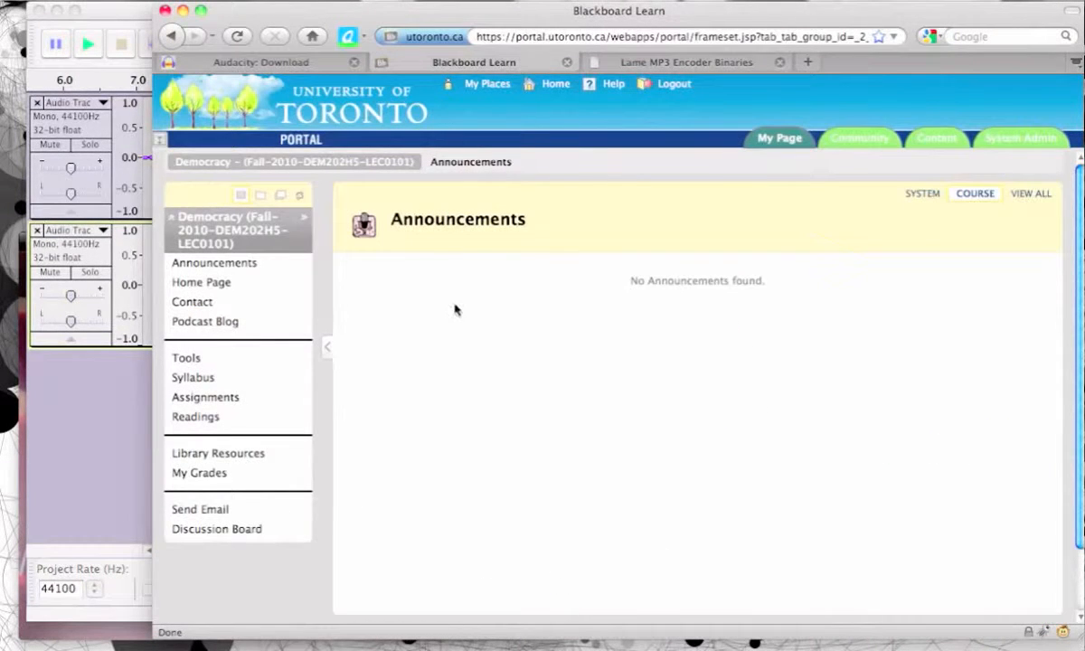
{"action": "left_click", "coordinate": [228, 323]}
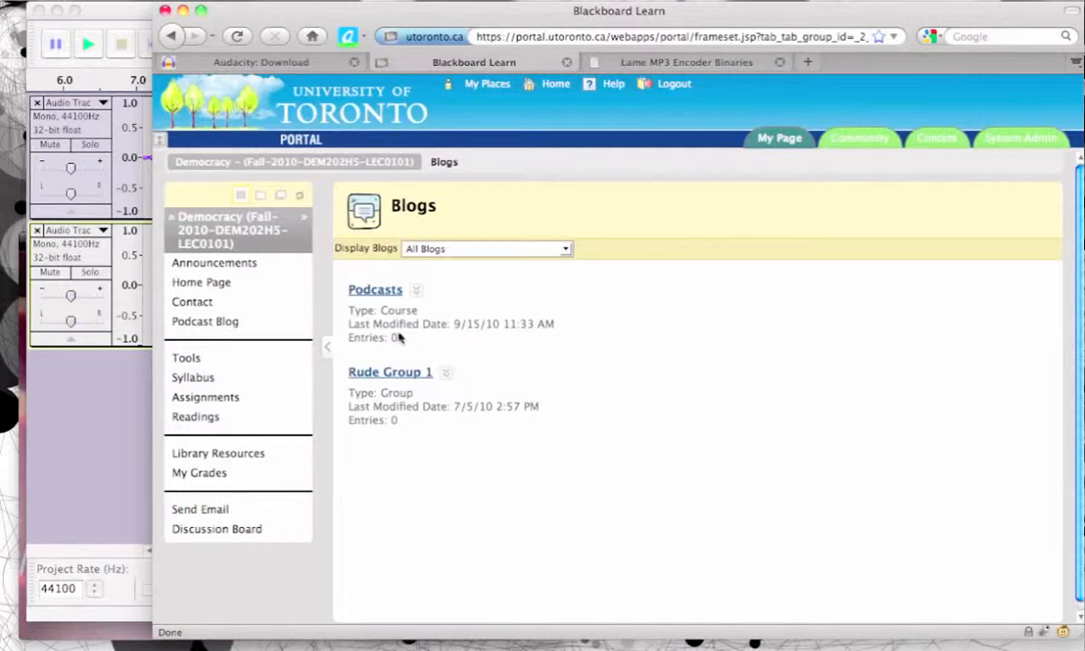
{"action": "left_click", "coordinate": [376, 292]}
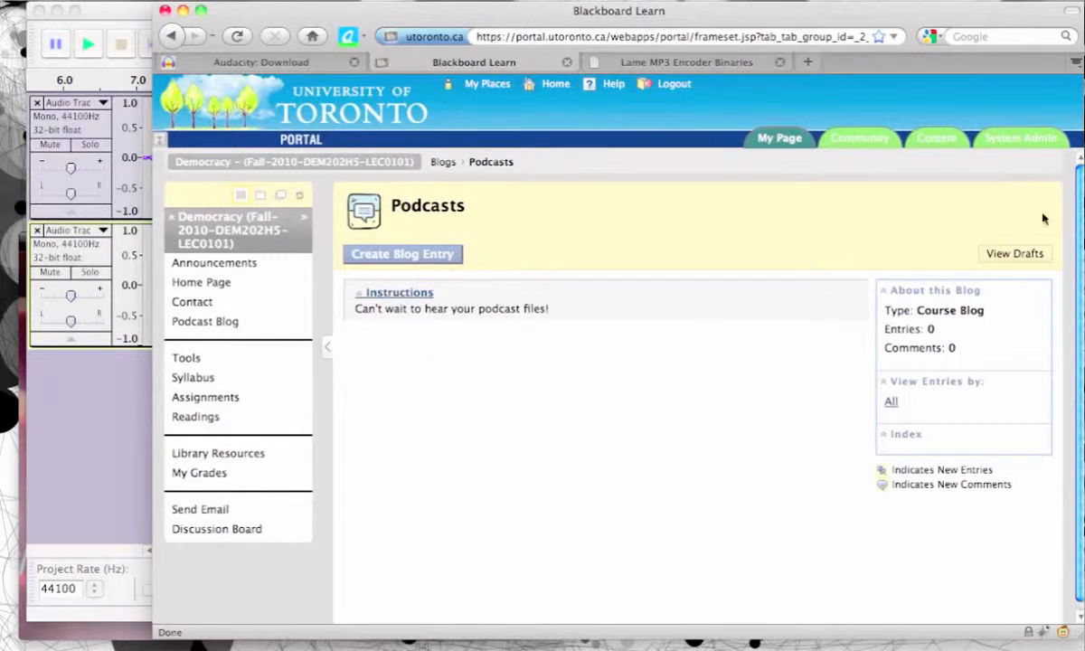
Step: Create a new blog entry in the Podcasts blog and title it "My podcast"
{"action": "left_click", "coordinate": [369, 258]}
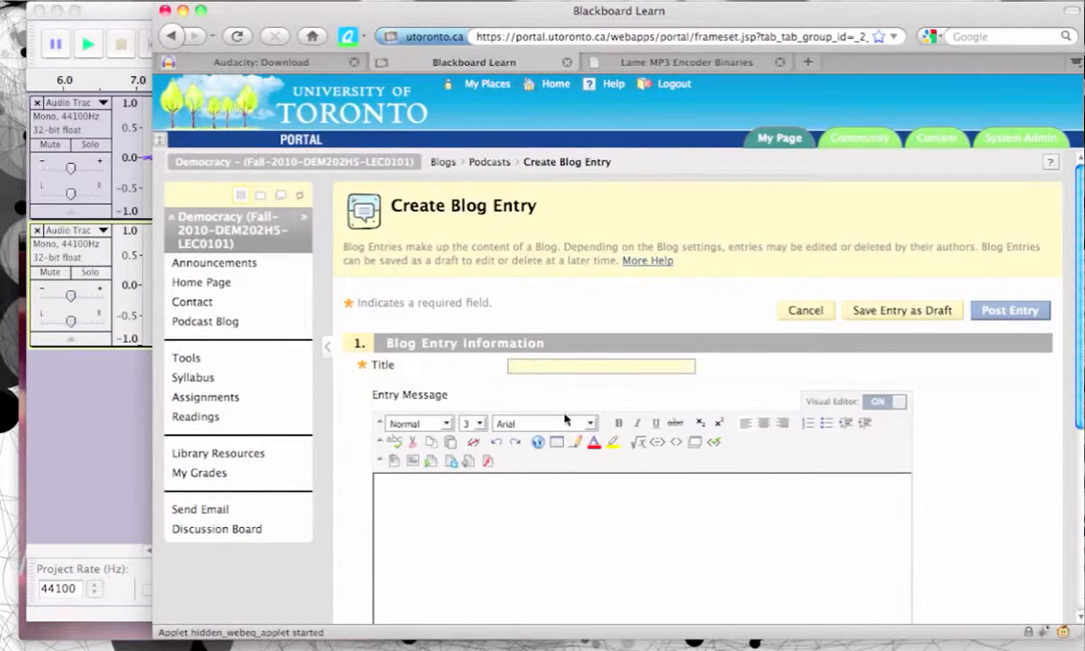
{"action": "type", "text": "My podcast"}
Step: Upload MY FILE.mp3 from the Desktop as an audio file for the entry message, keeping the default audio options
{"action": "left_click_drag", "start_coordinate": [1082, 322], "coordinate": [1075, 375]}
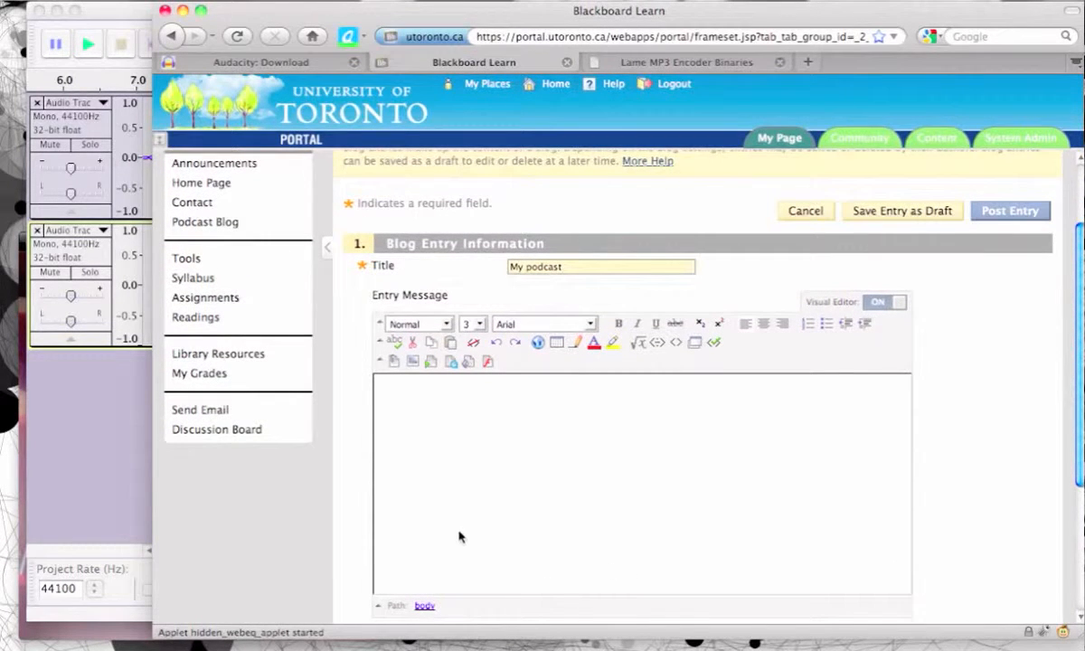
{"action": "left_click", "coordinate": [467, 363]}
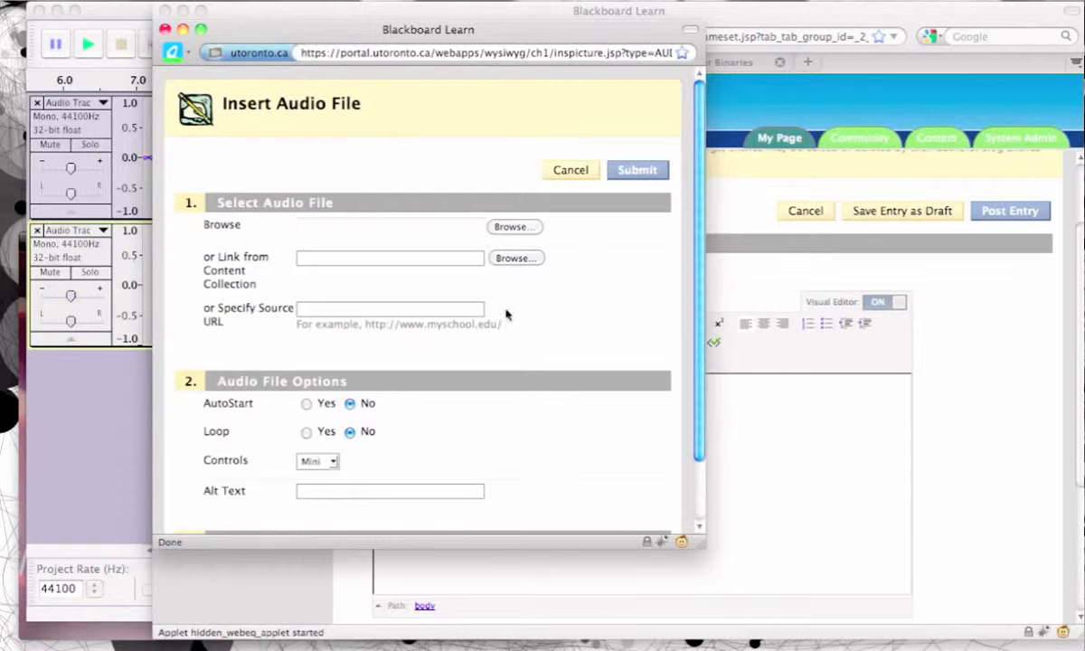
{"action": "left_click", "coordinate": [509, 226]}
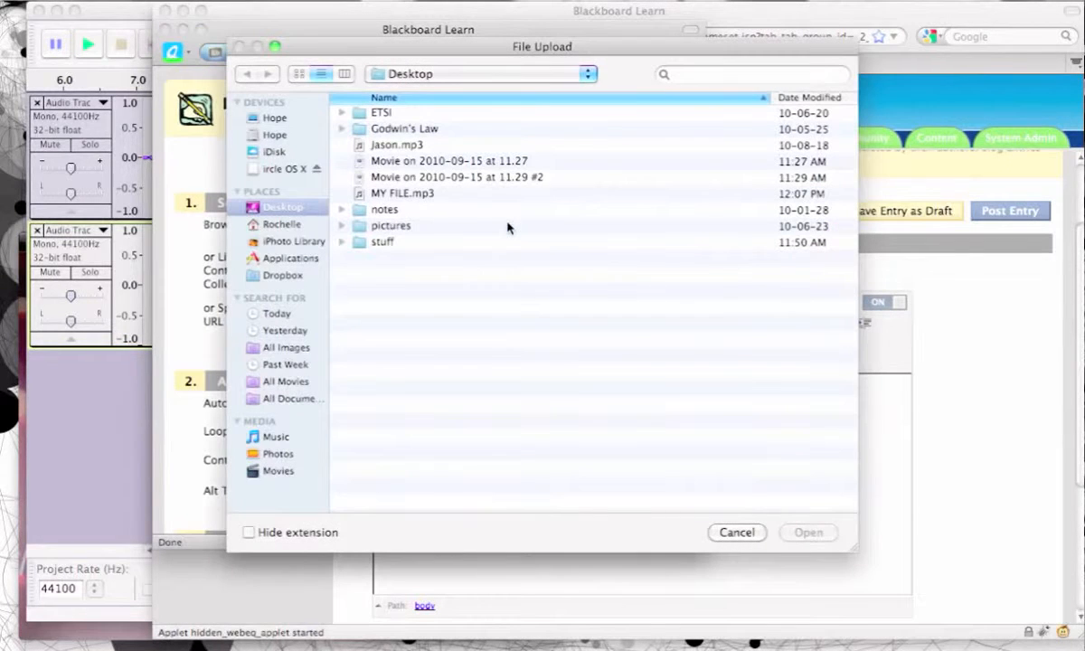
{"action": "left_click", "coordinate": [376, 191]}
{"action": "key", "text": "Return"}
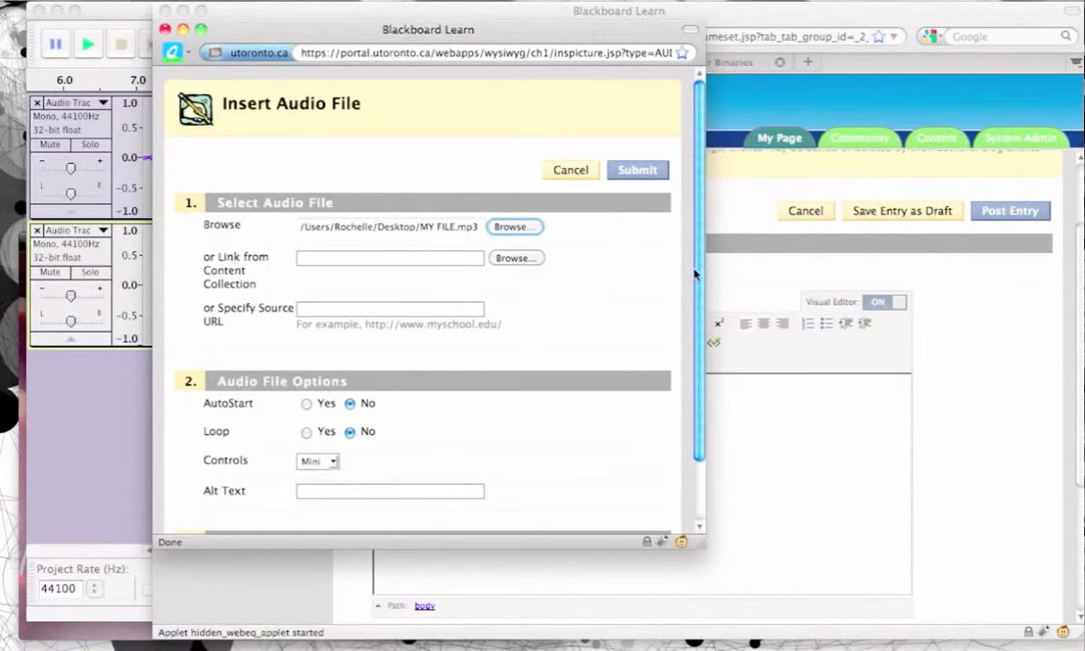
{"action": "left_click", "coordinate": [641, 169]}
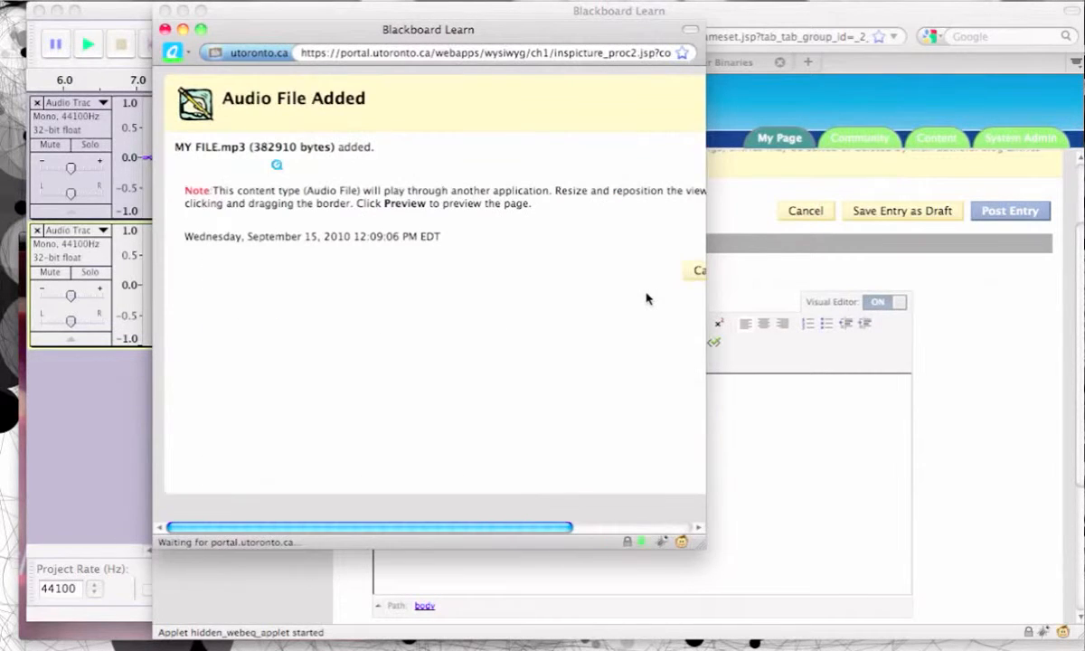
Step: Accept the uploaded audio file into the entry message and post the blog entry
{"action": "mouse_move", "coordinate": [515, 528]}
{"action": "left_mouse_down"}
{"action": "mouse_move", "coordinate": [533, 525]}
{"action": "mouse_move", "coordinate": [500, 524]}
{"action": "left_mouse_up"}
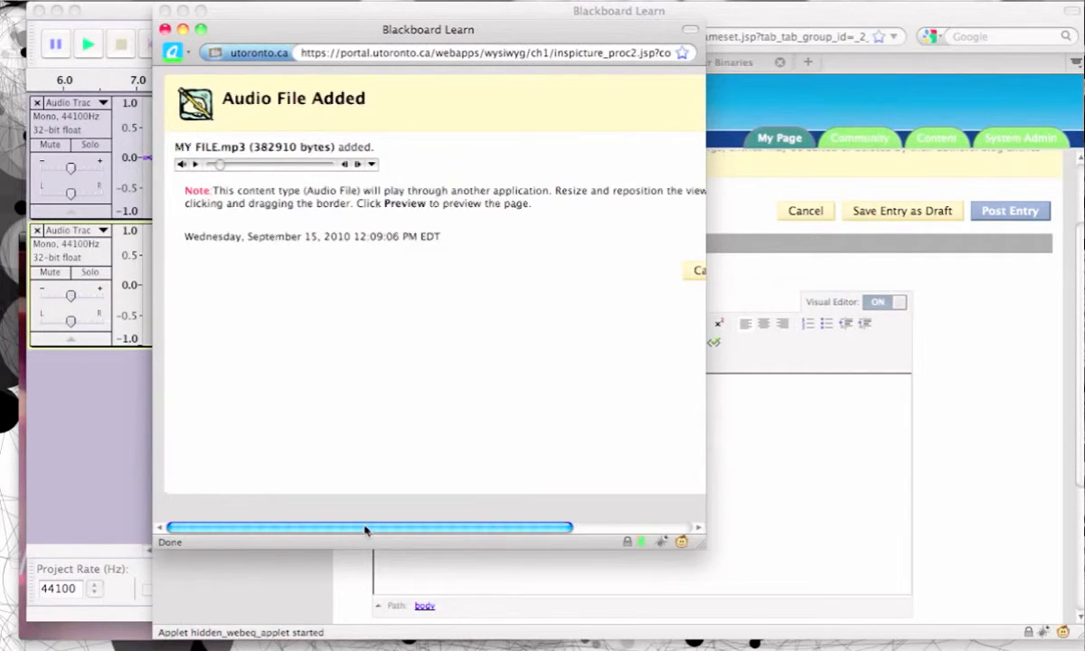
{"action": "left_click_drag", "start_coordinate": [367, 531], "coordinate": [579, 513]}
{"action": "left_click", "coordinate": [657, 270]}
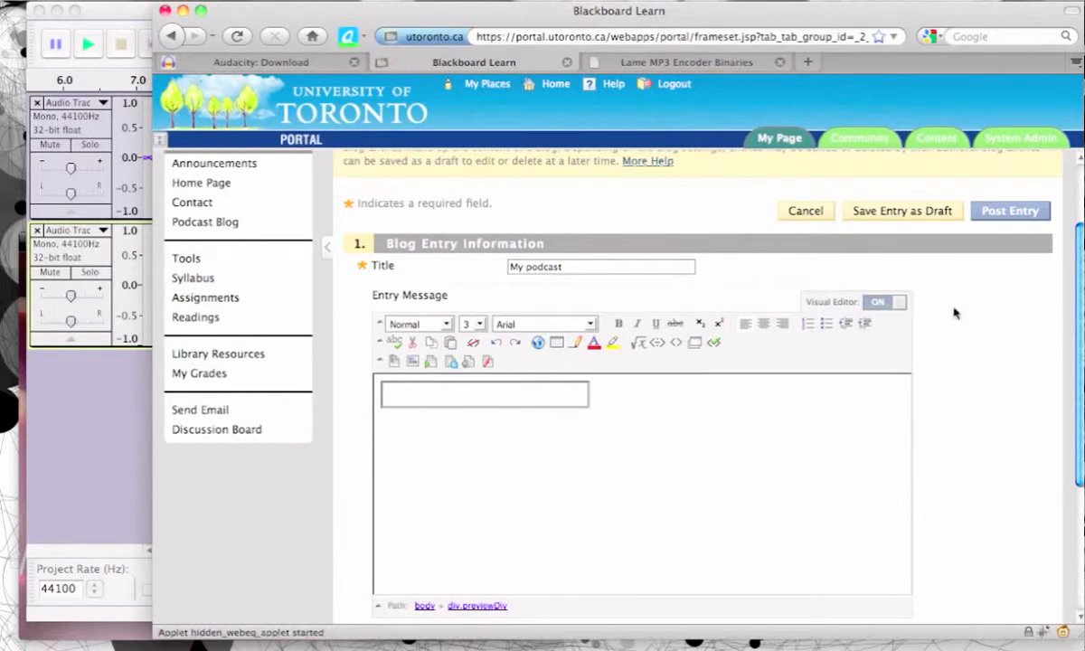
{"action": "left_click", "coordinate": [1011, 210]}
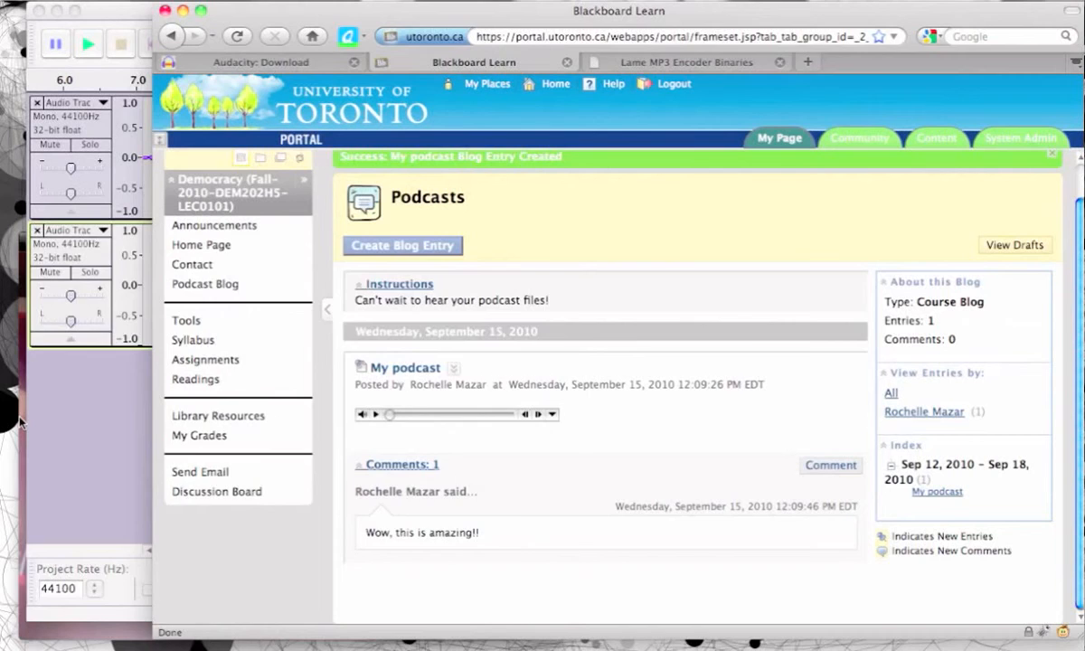
Step: Play the video clip "Movie on 2010-09-15 at 11.29 #2"
{"action": "left_click", "coordinate": [298, 568]}
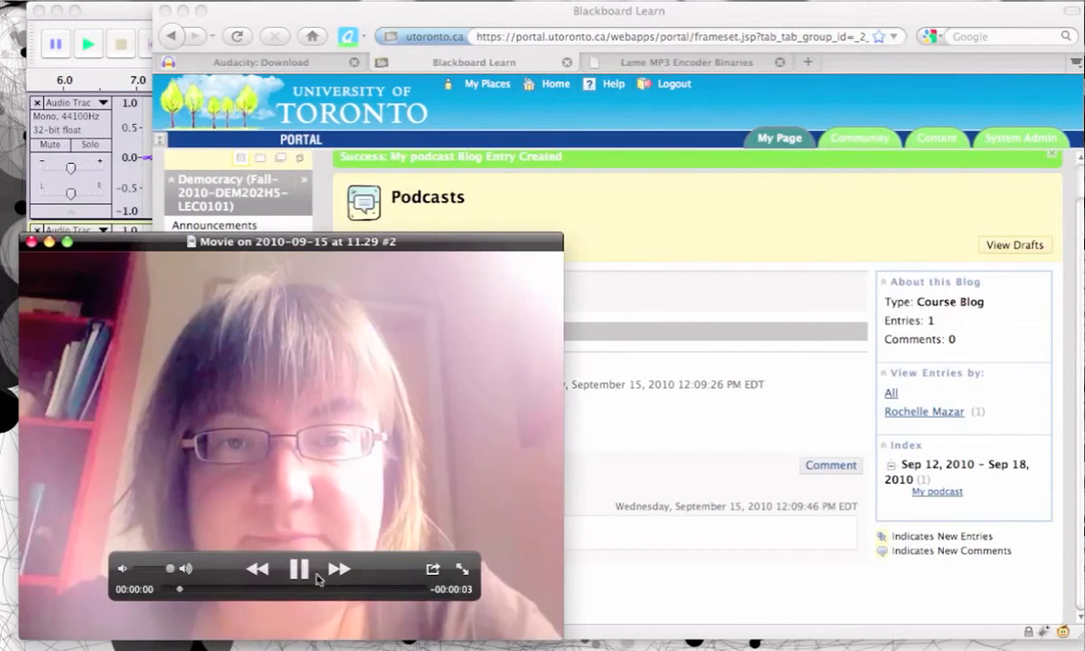